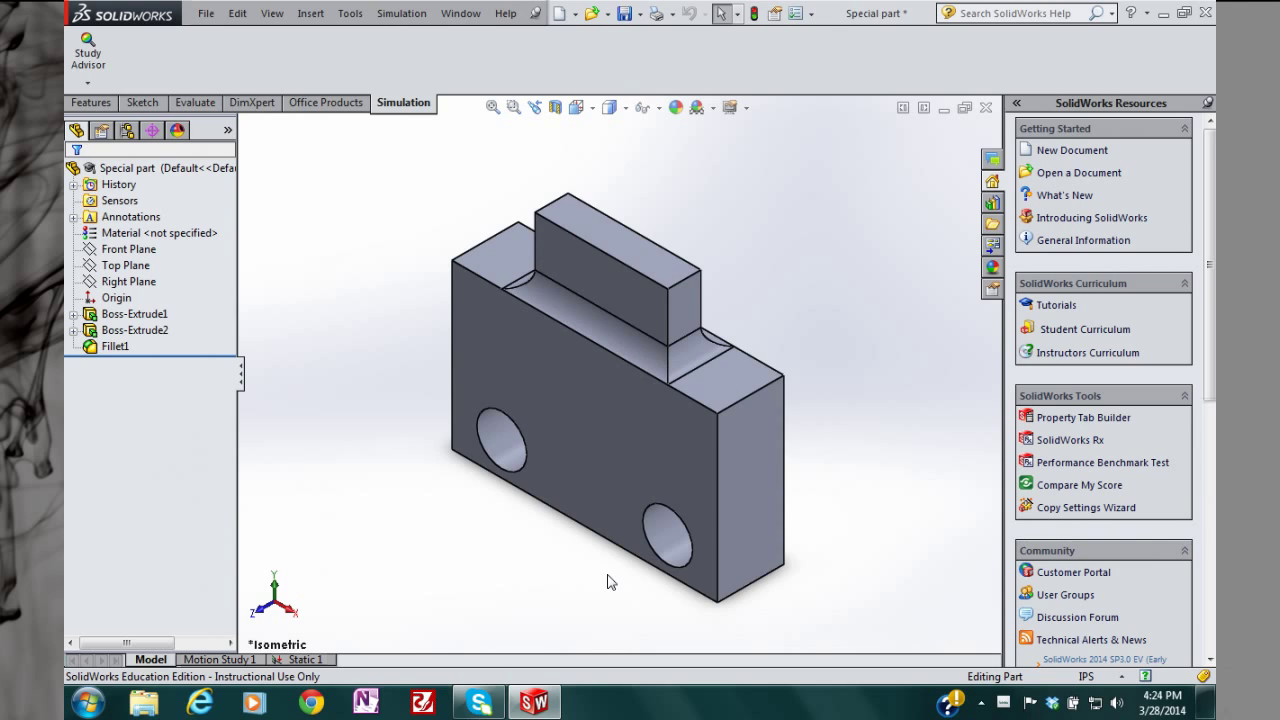
Step: Create a new static simulation study for the part
{"action": "middle_click_drag", "start_coordinate": [608, 576], "coordinate": [610, 528]}
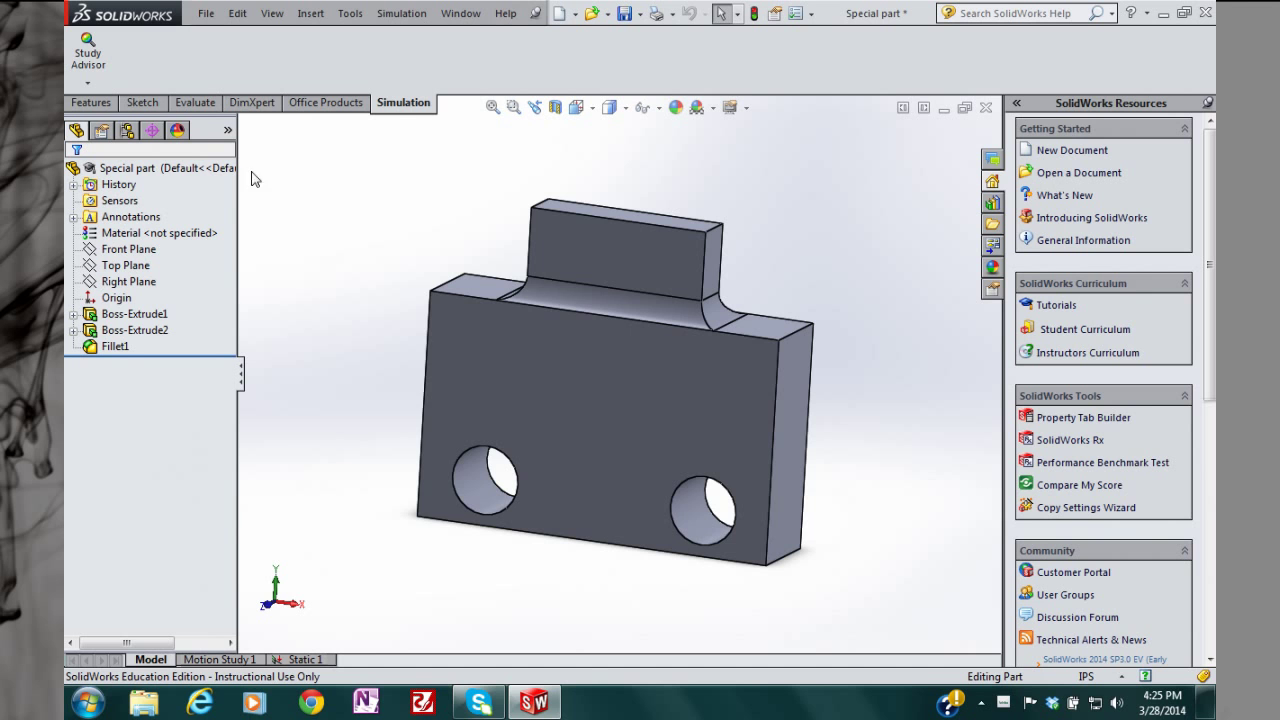
{"action": "left_click", "coordinate": [88, 82]}
{"action": "left_click", "coordinate": [120, 110]}
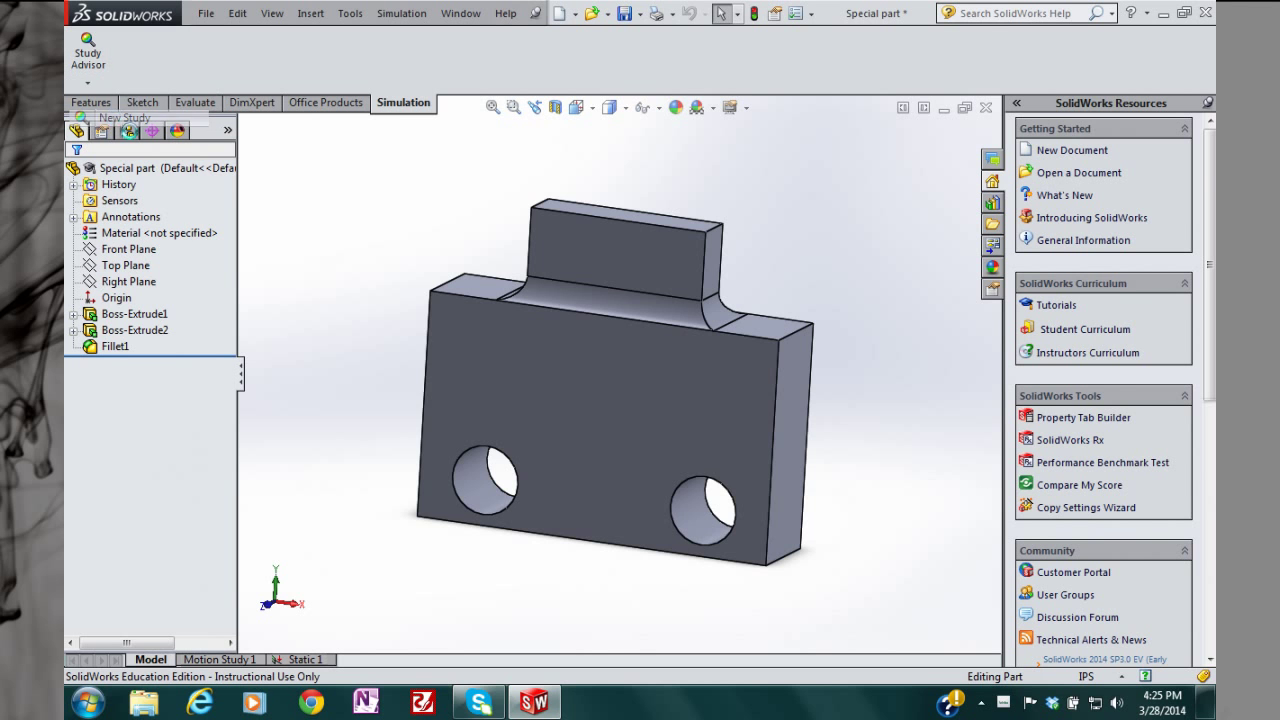
{"action": "left_click", "coordinate": [74, 179]}
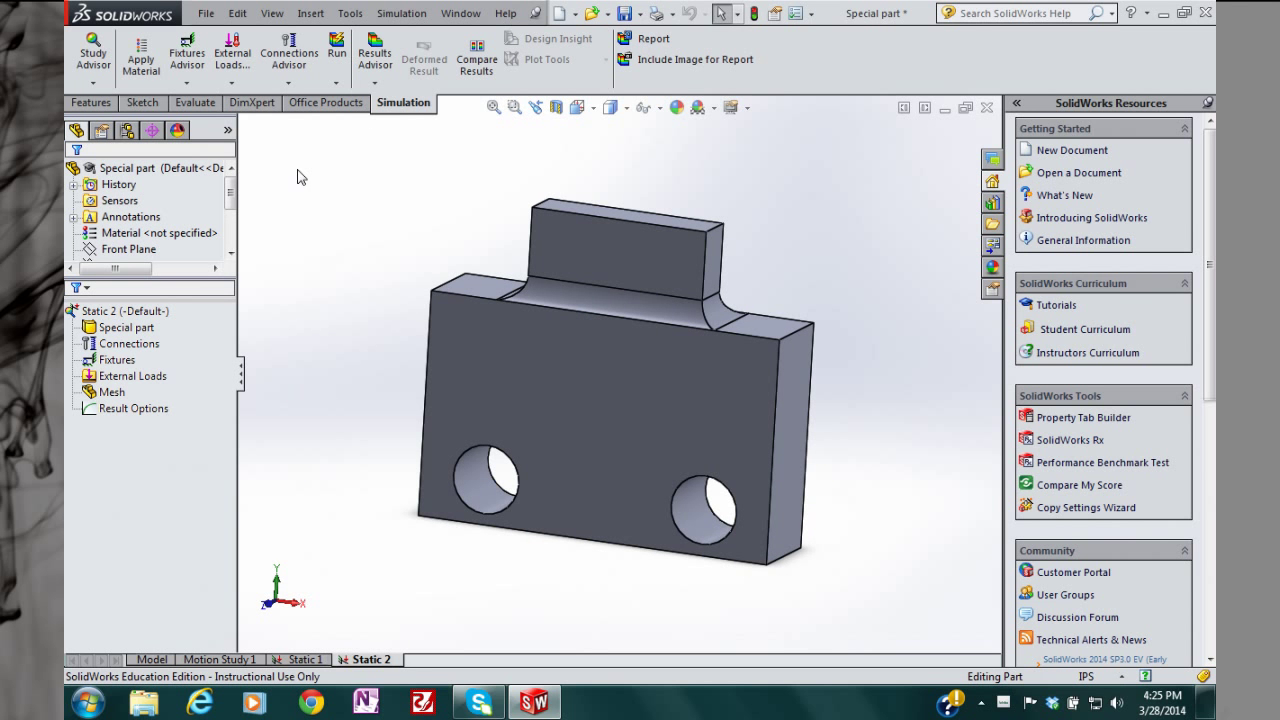
Step: Apply Alloy Steel as the part's material in the study
{"action": "left_click", "coordinate": [141, 66]}
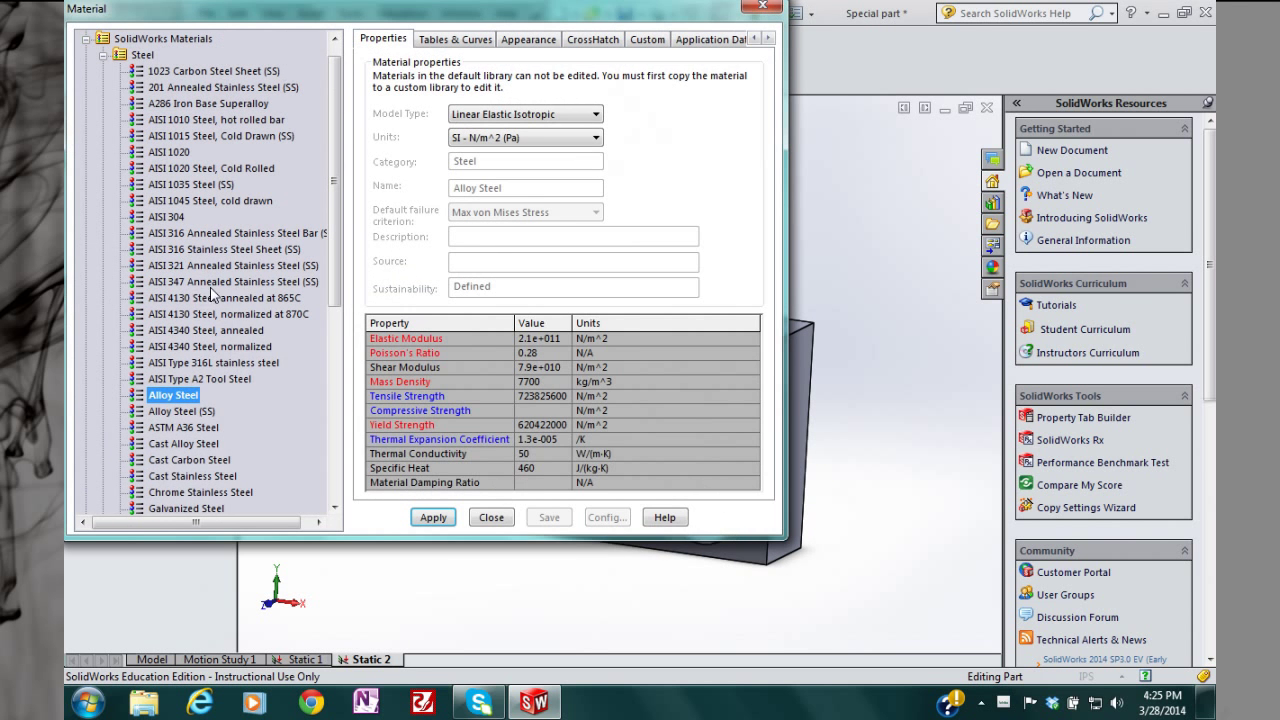
{"action": "left_click", "coordinate": [433, 517]}
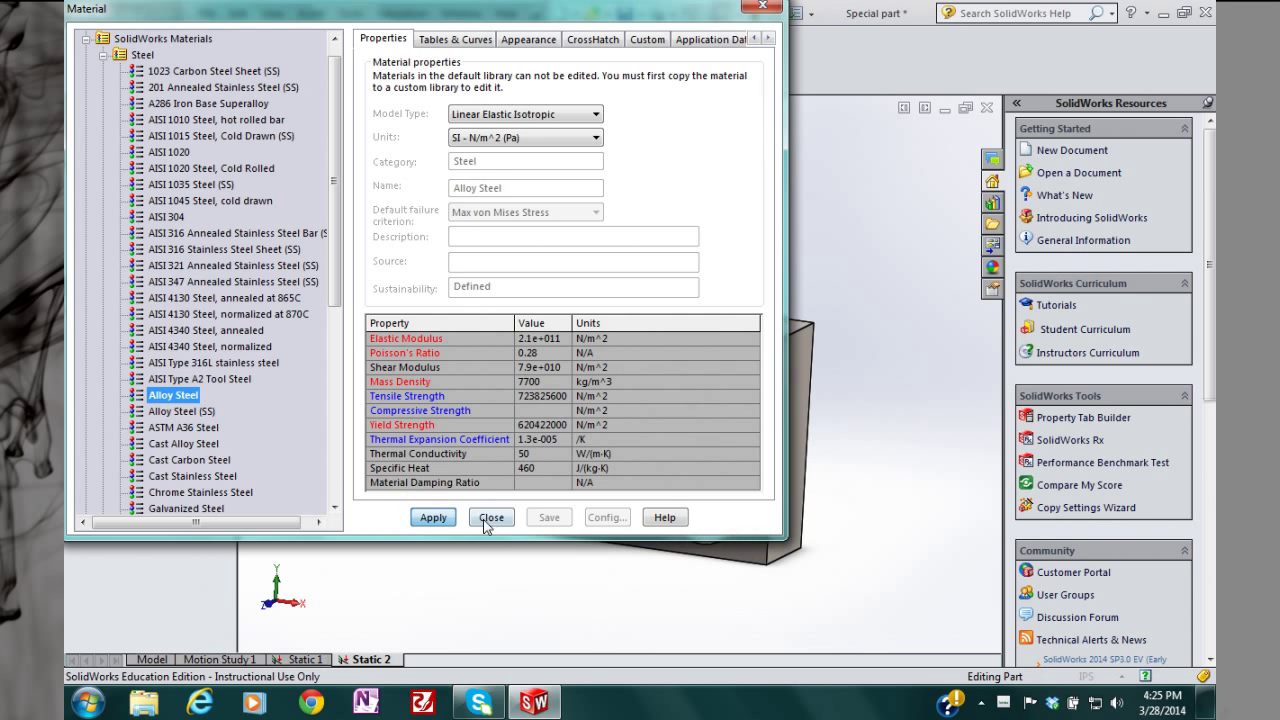
{"action": "left_click", "coordinate": [491, 517]}
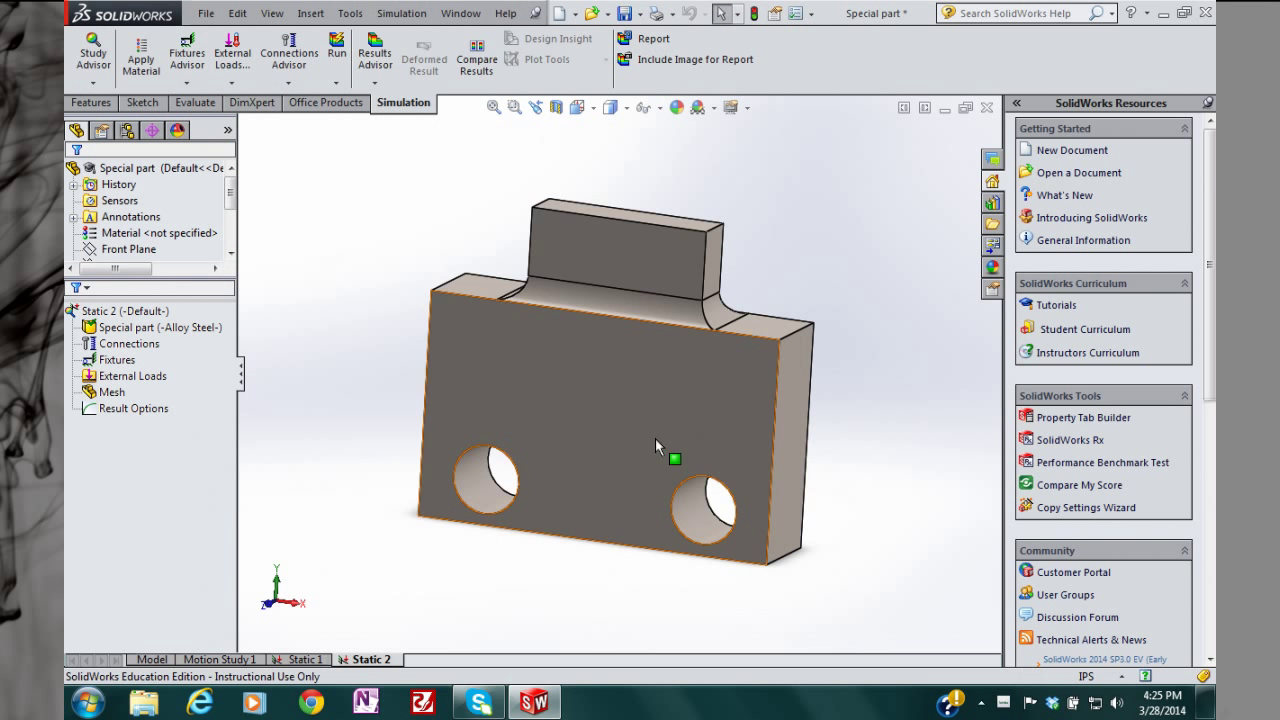
Step: Add a Fixed Geometry fixture to the top face of the part's narrow upper block
{"action": "middle_click_drag", "start_coordinate": [658, 440], "coordinate": [640, 467]}
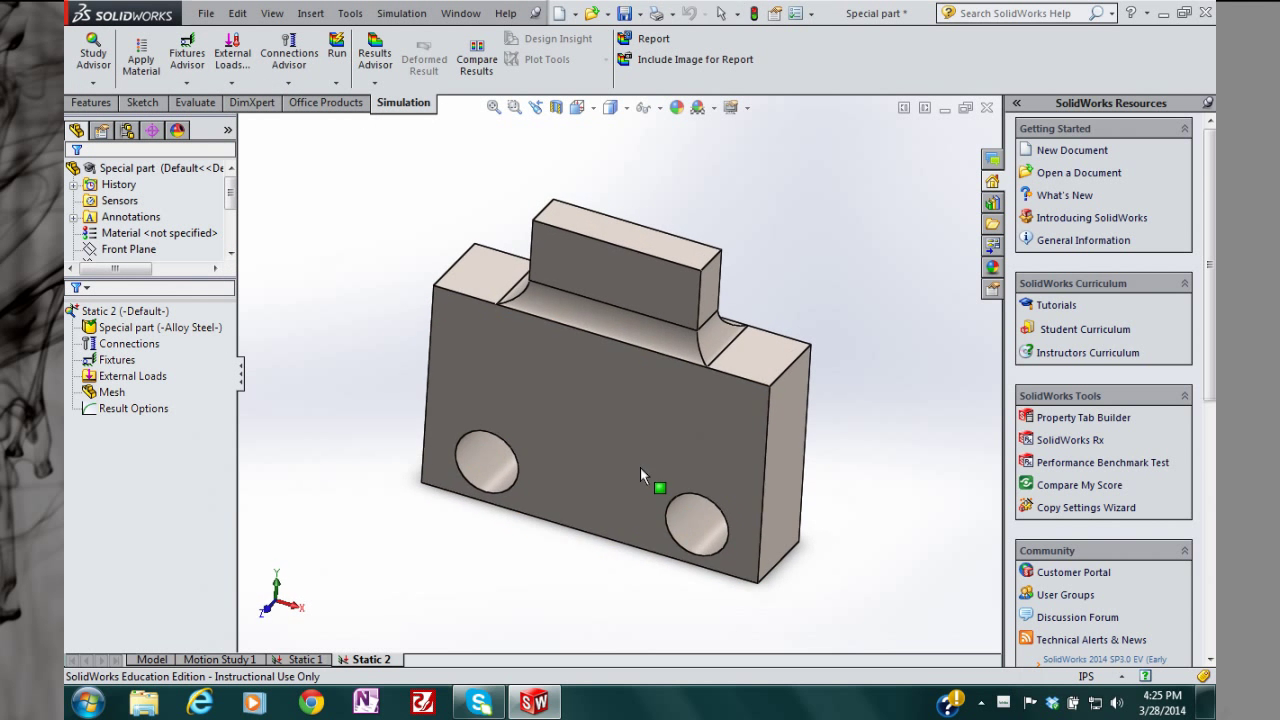
{"action": "left_click", "coordinate": [187, 83]}
{"action": "left_click", "coordinate": [210, 118]}
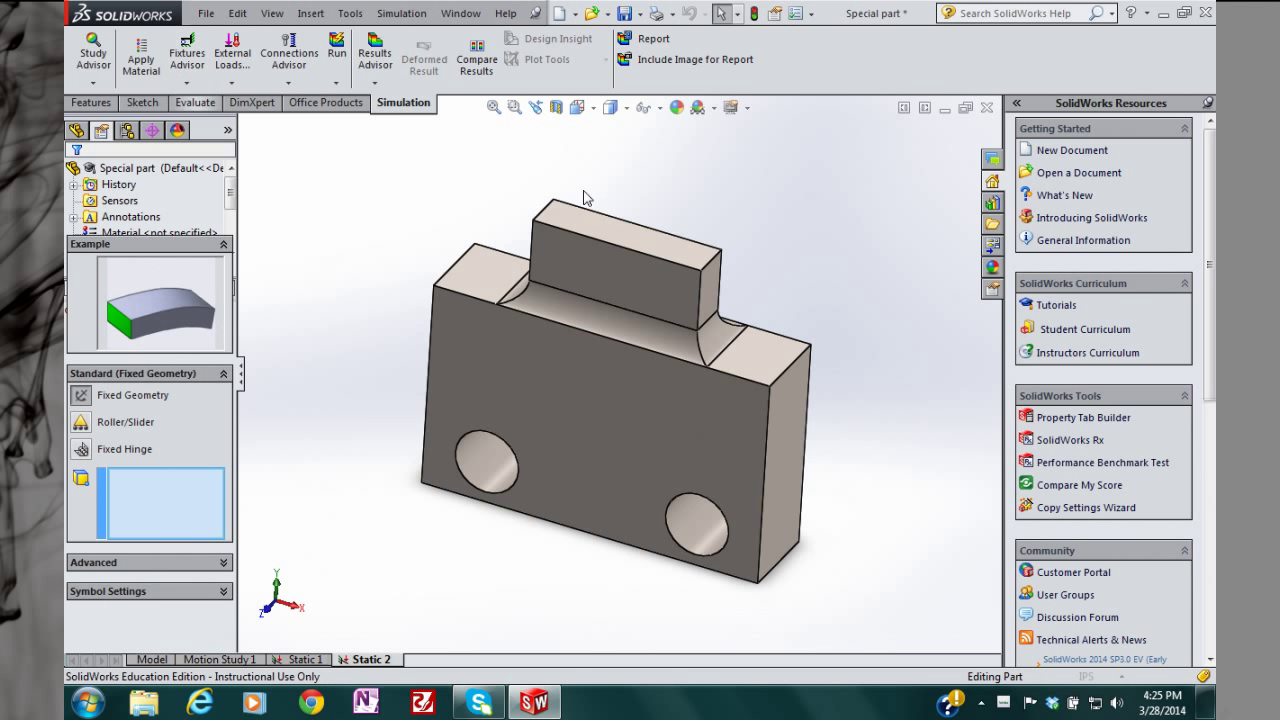
{"action": "left_click", "coordinate": [618, 235]}
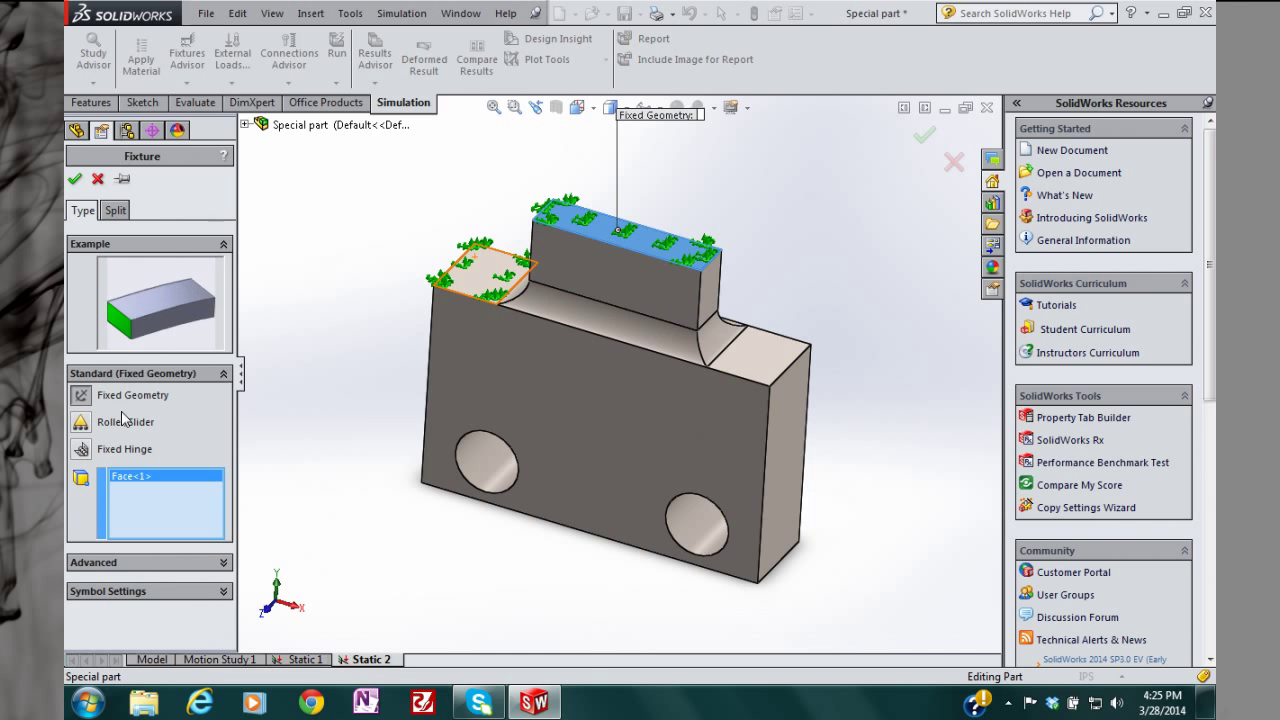
{"action": "left_click", "coordinate": [74, 179]}
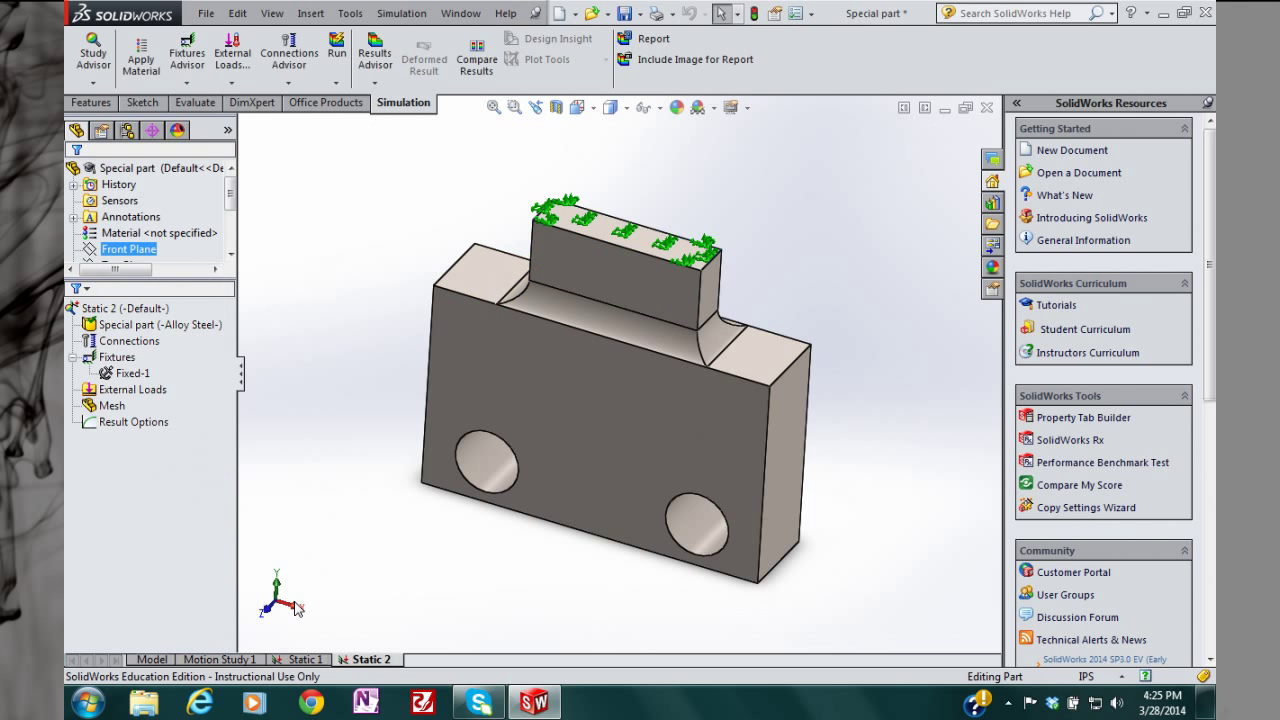
Step: Return to the model and create an Arc Center reference point on the front circular edge of the right hole
{"action": "middle_click_drag", "start_coordinate": [529, 610], "coordinate": [538, 563]}
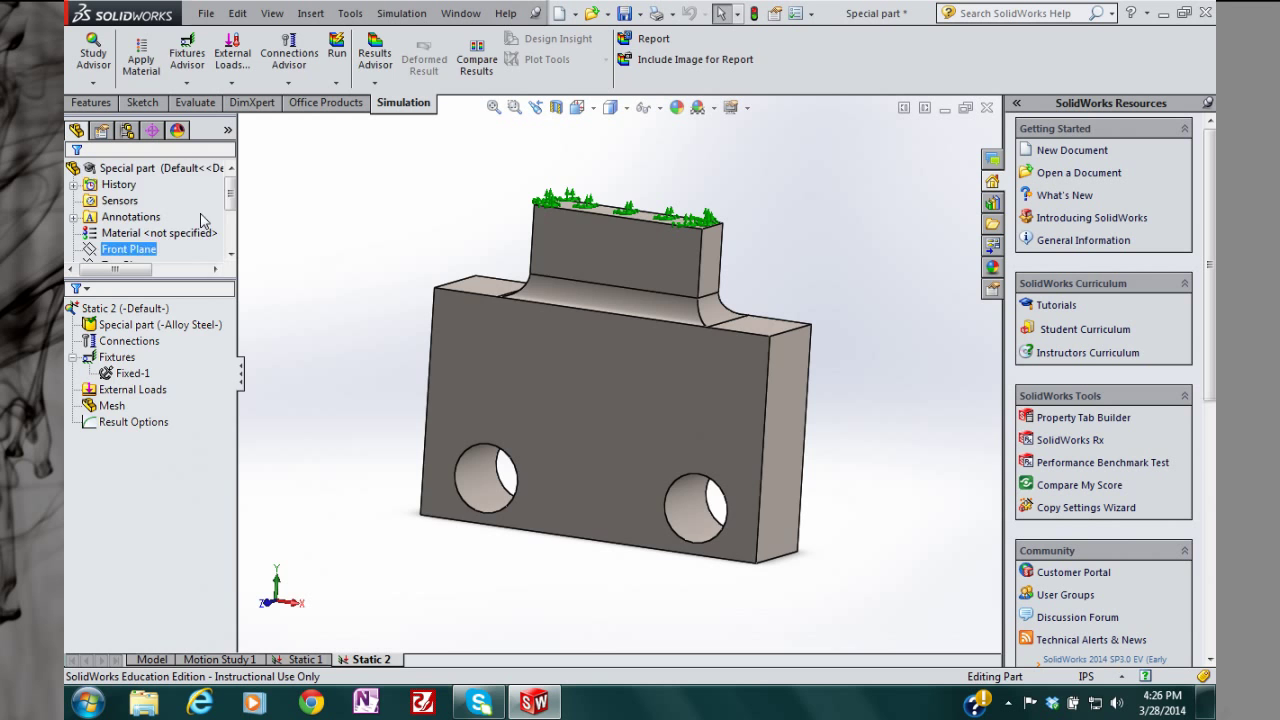
{"action": "scroll", "coordinate": [206, 220], "scroll_direction": "down", "scroll_amount": 2}
{"action": "left_click", "coordinate": [150, 659]}
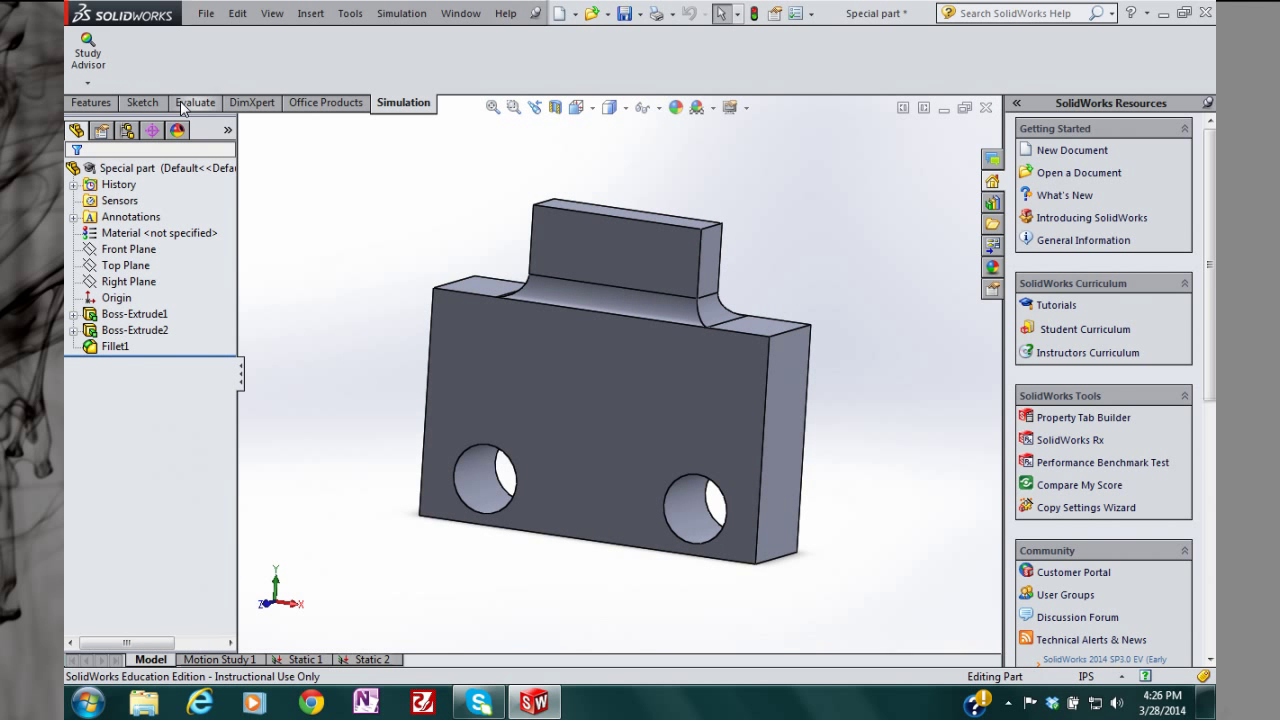
{"action": "left_click", "coordinate": [110, 106]}
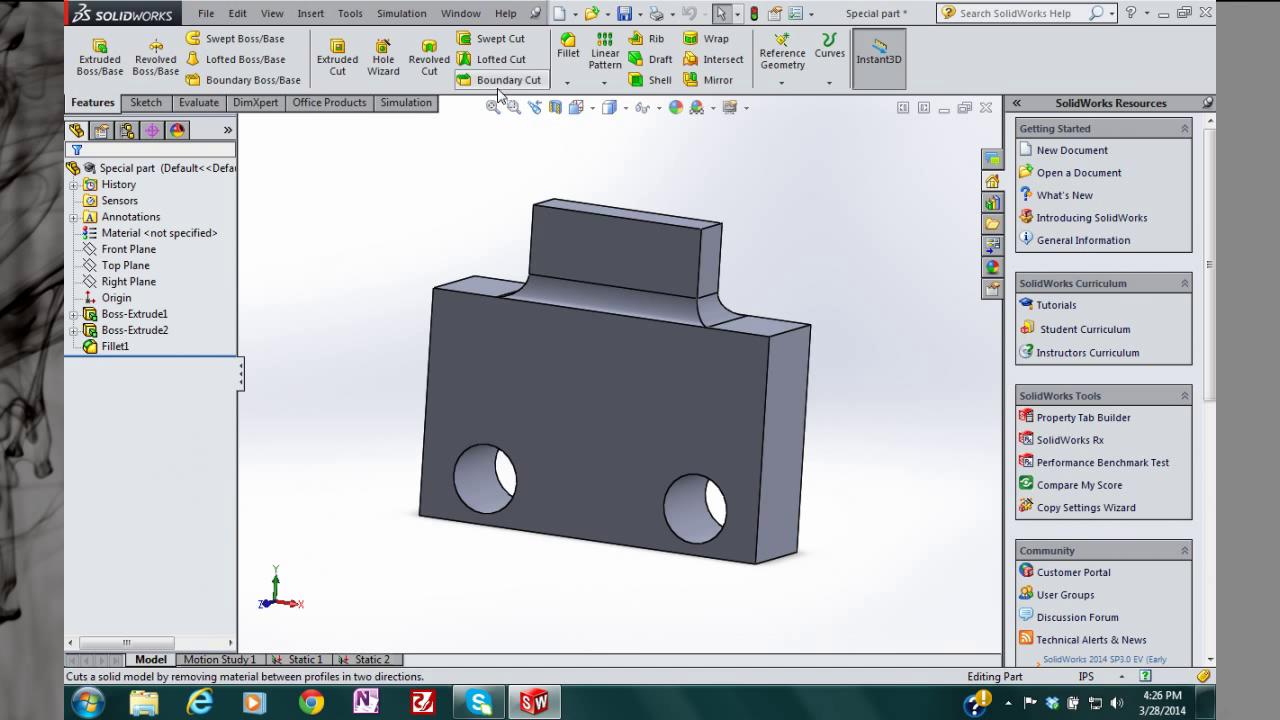
{"action": "left_click", "coordinate": [784, 84]}
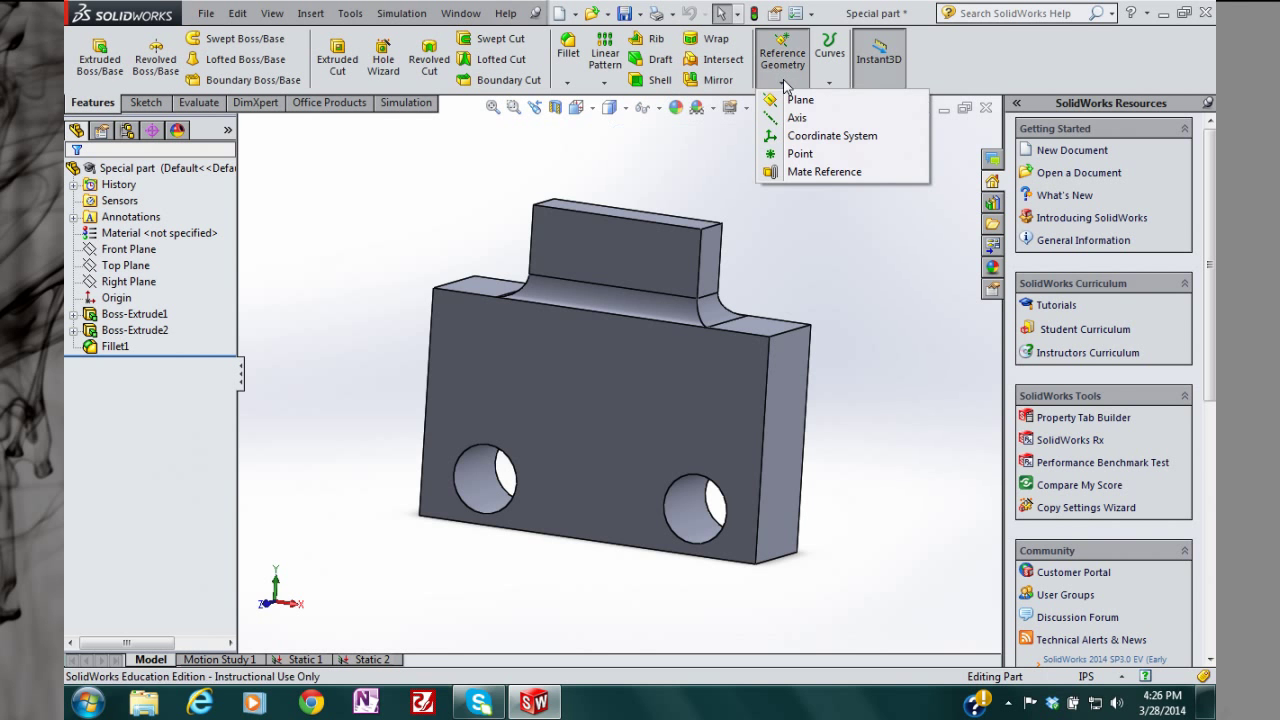
{"action": "left_click", "coordinate": [804, 156]}
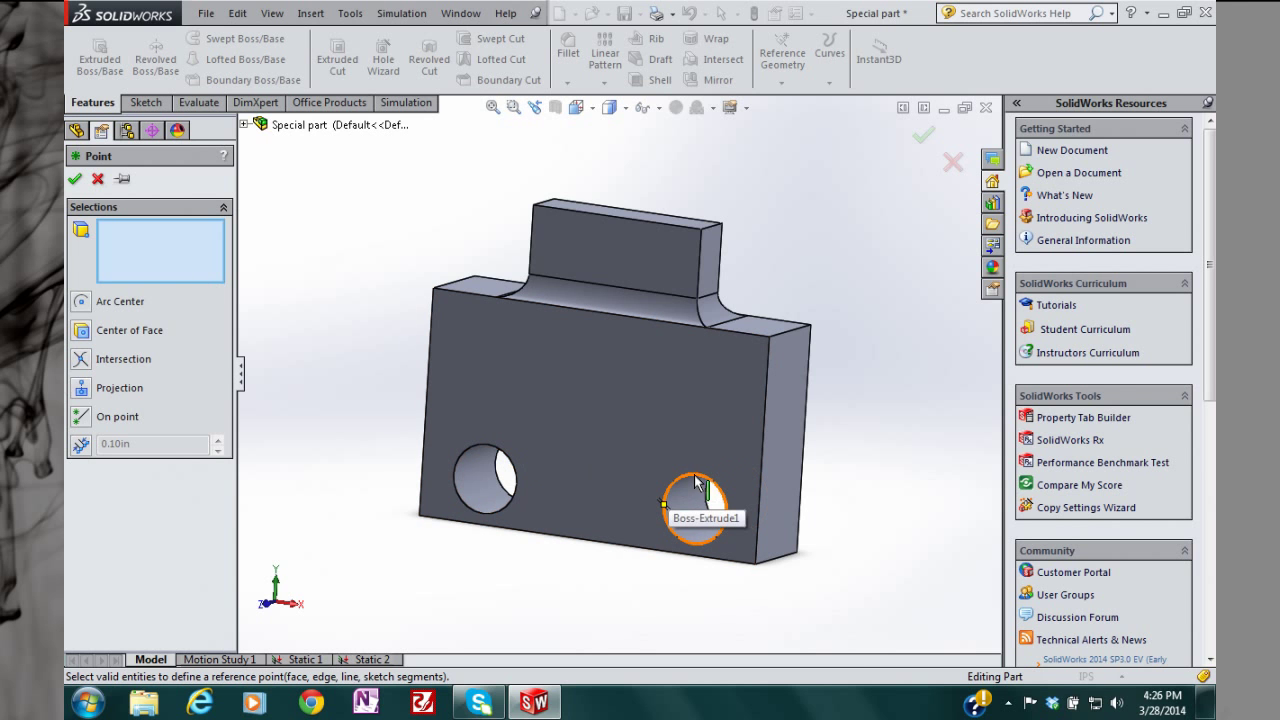
{"action": "left_click", "coordinate": [80, 303]}
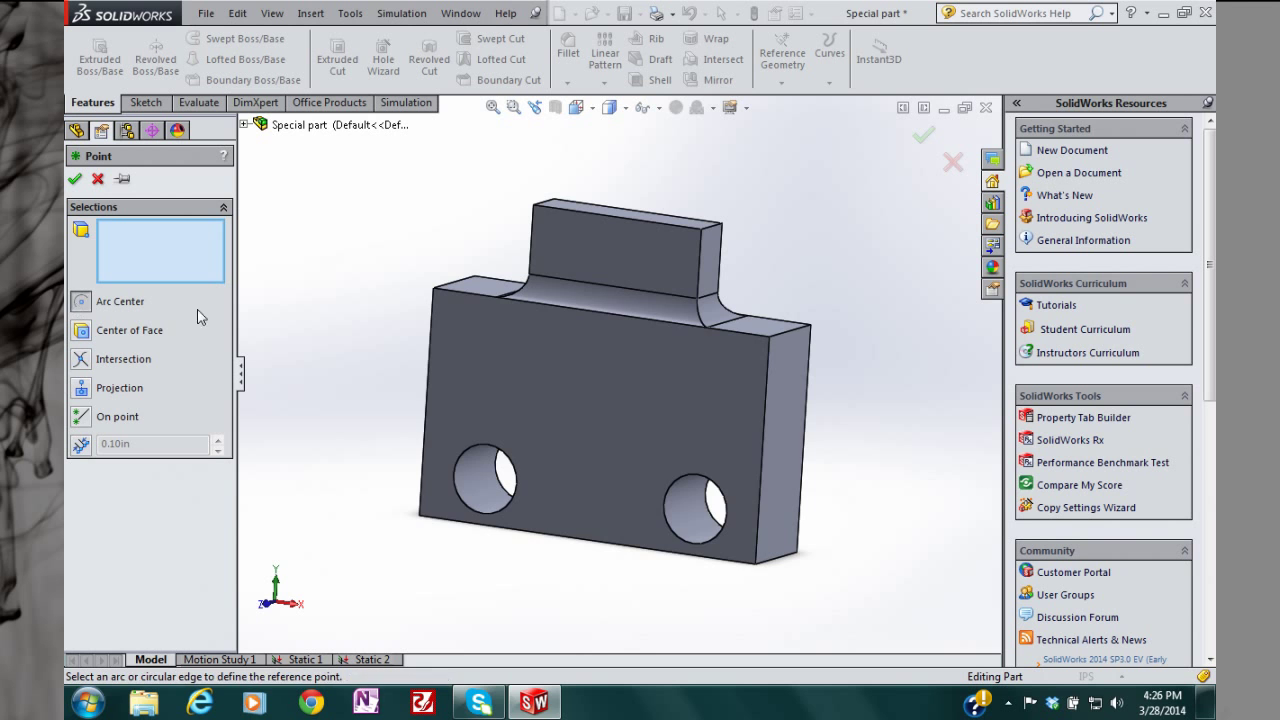
{"action": "left_click", "coordinate": [690, 477]}
{"action": "middle_click_drag", "start_coordinate": [579, 416], "coordinate": [636, 430]}
{"action": "middle_click_drag", "start_coordinate": [545, 400], "coordinate": [580, 400]}
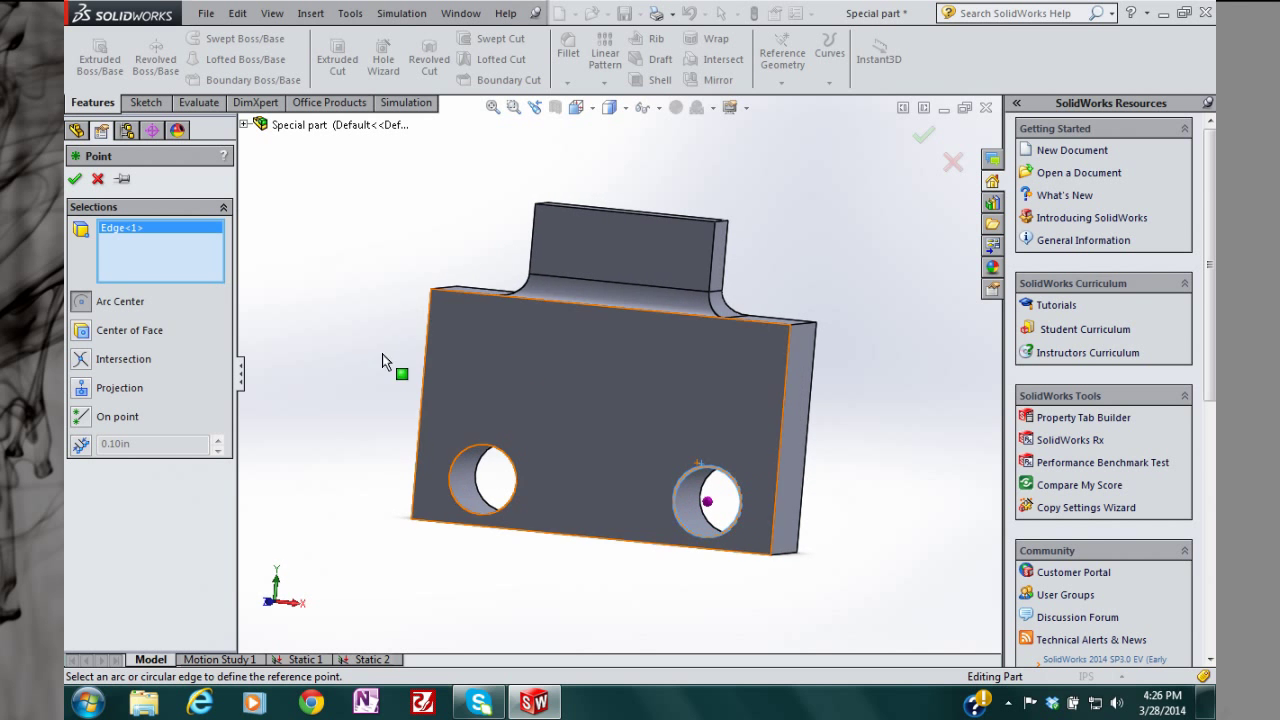
{"action": "left_click", "coordinate": [74, 181]}
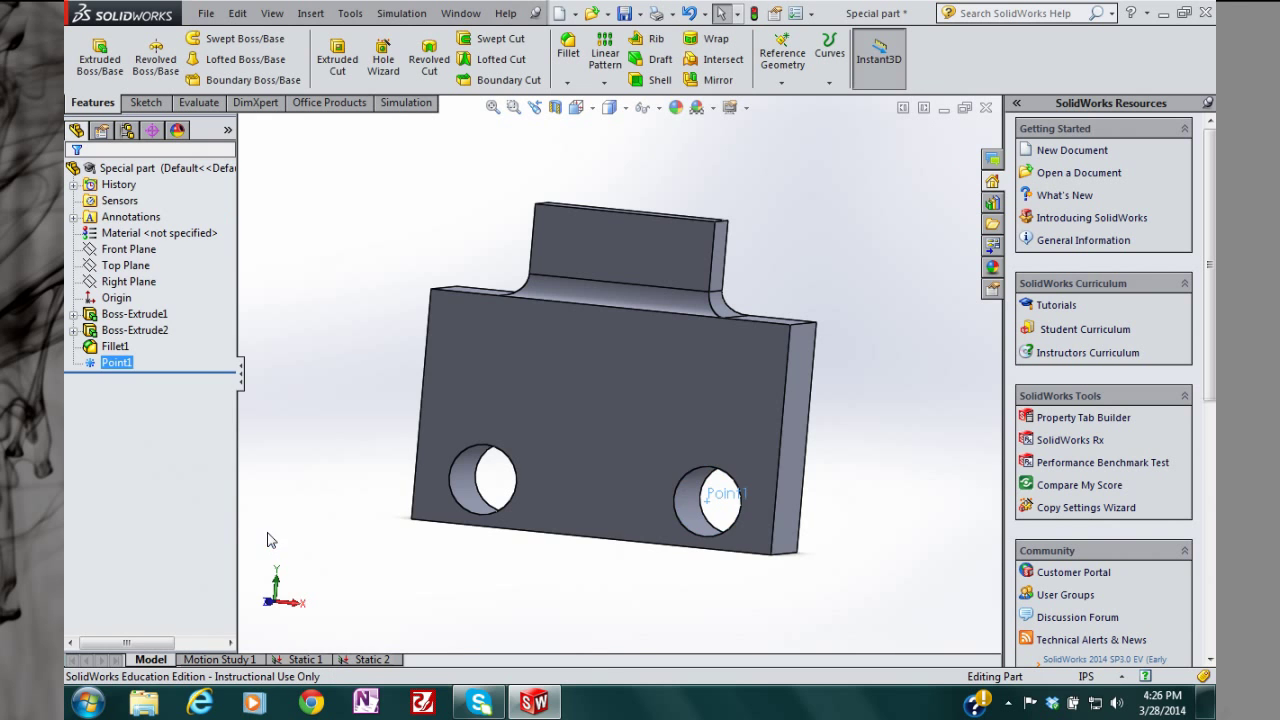
Step: Create a Center of Face reference point from the cylindrical face of the left hole
{"action": "left_click", "coordinate": [783, 85]}
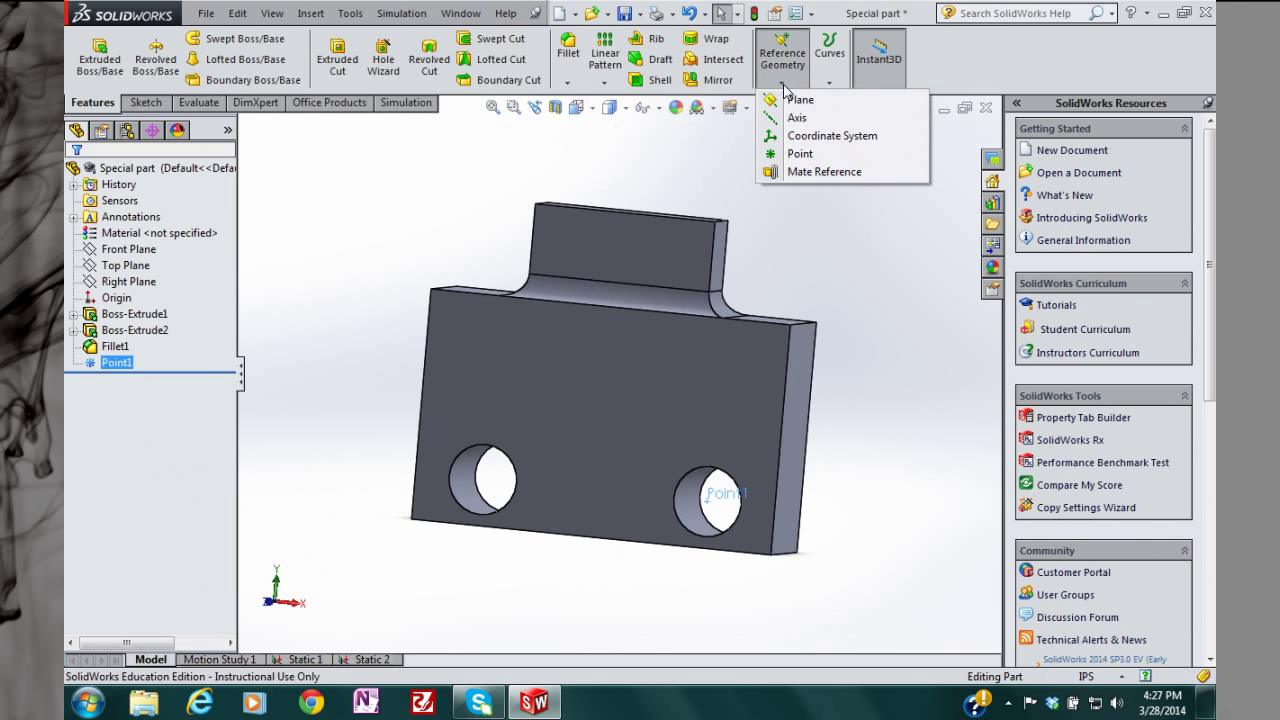
{"action": "left_click", "coordinate": [800, 155]}
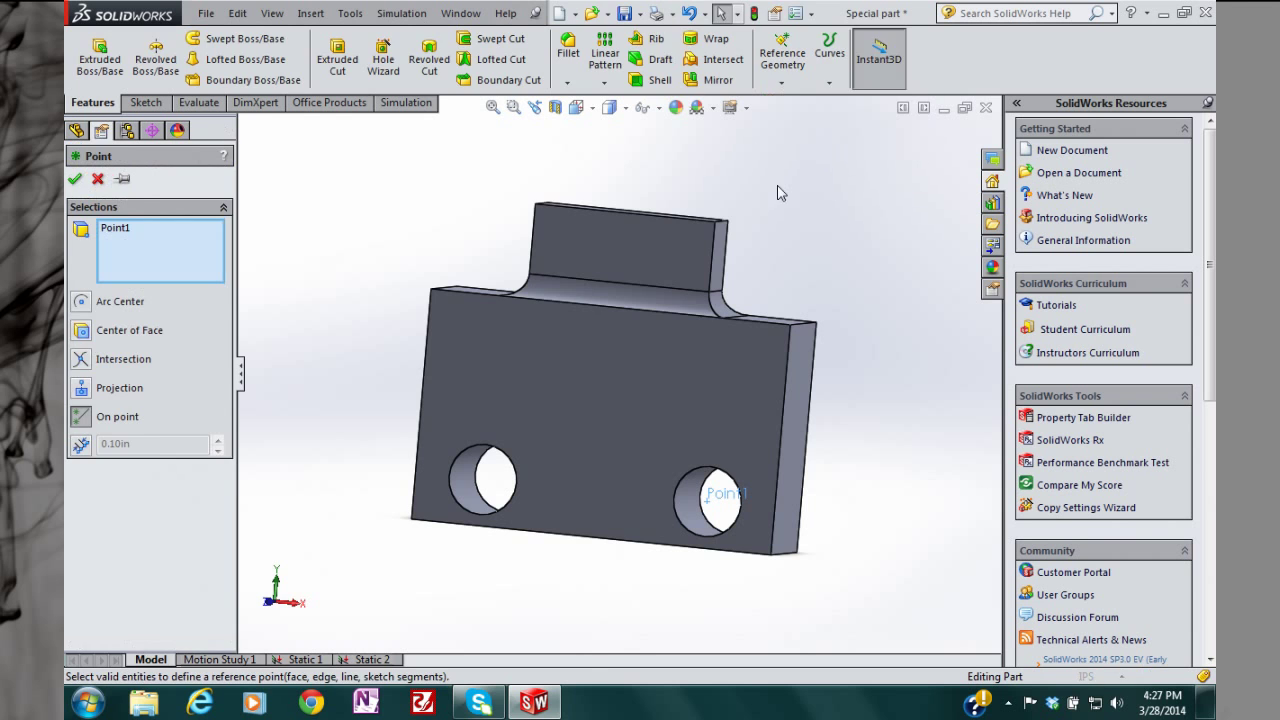
{"action": "left_click", "coordinate": [82, 334]}
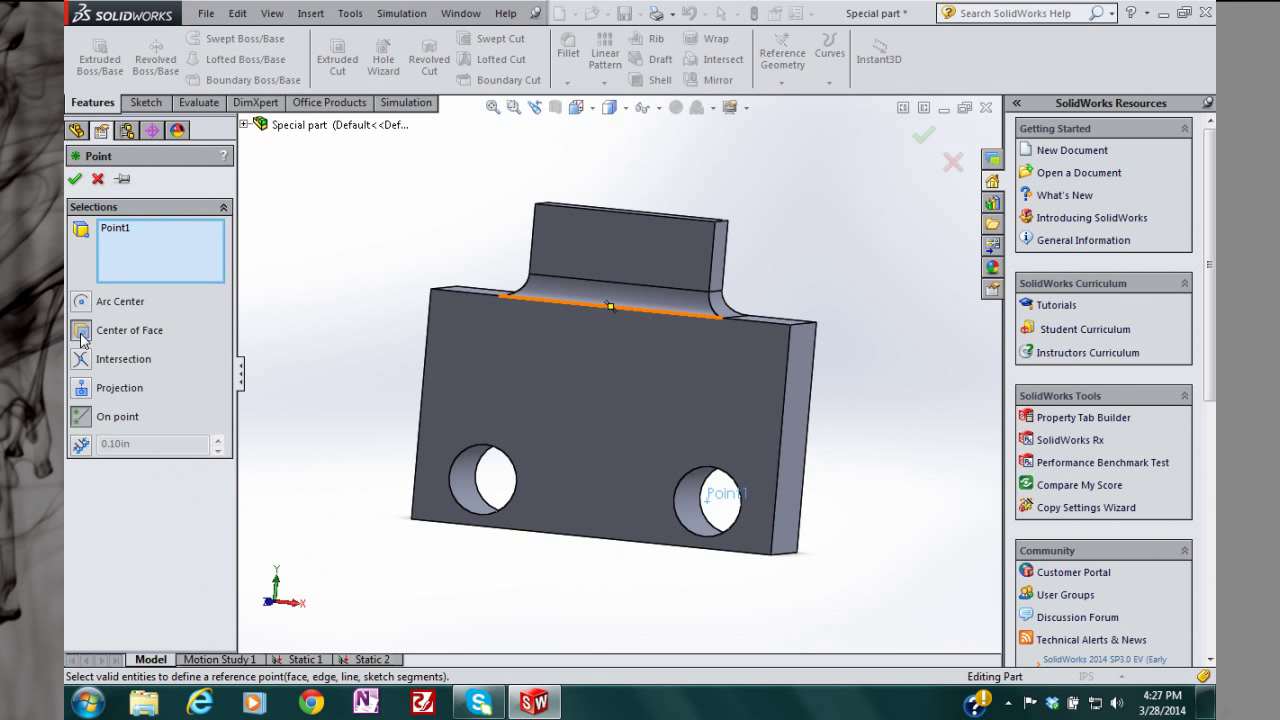
{"action": "left_click", "coordinate": [458, 490]}
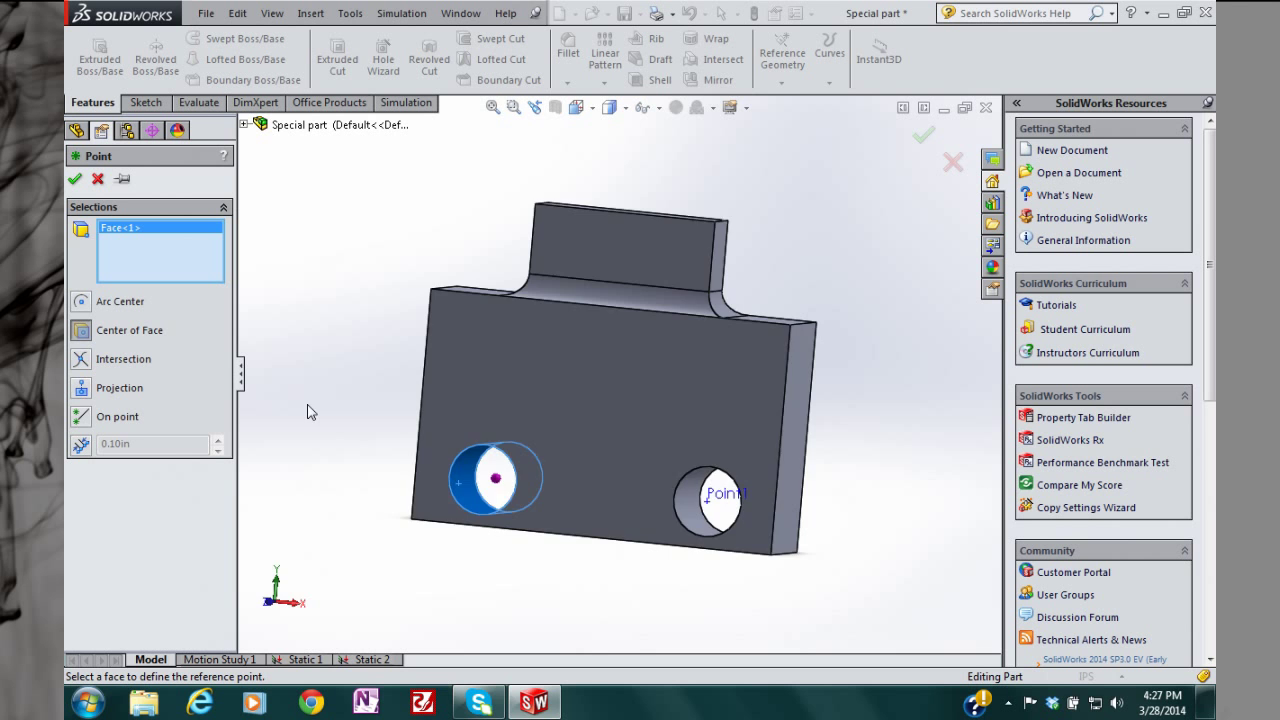
{"action": "mouse_move", "coordinate": [310, 412]}
{"action": "middle_mouse_down"}
{"action": "mouse_move", "coordinate": [525, 402]}
{"action": "mouse_move", "coordinate": [265, 412]}
{"action": "mouse_move", "coordinate": [655, 402]}
{"action": "mouse_move", "coordinate": [315, 408]}
{"action": "middle_mouse_up"}
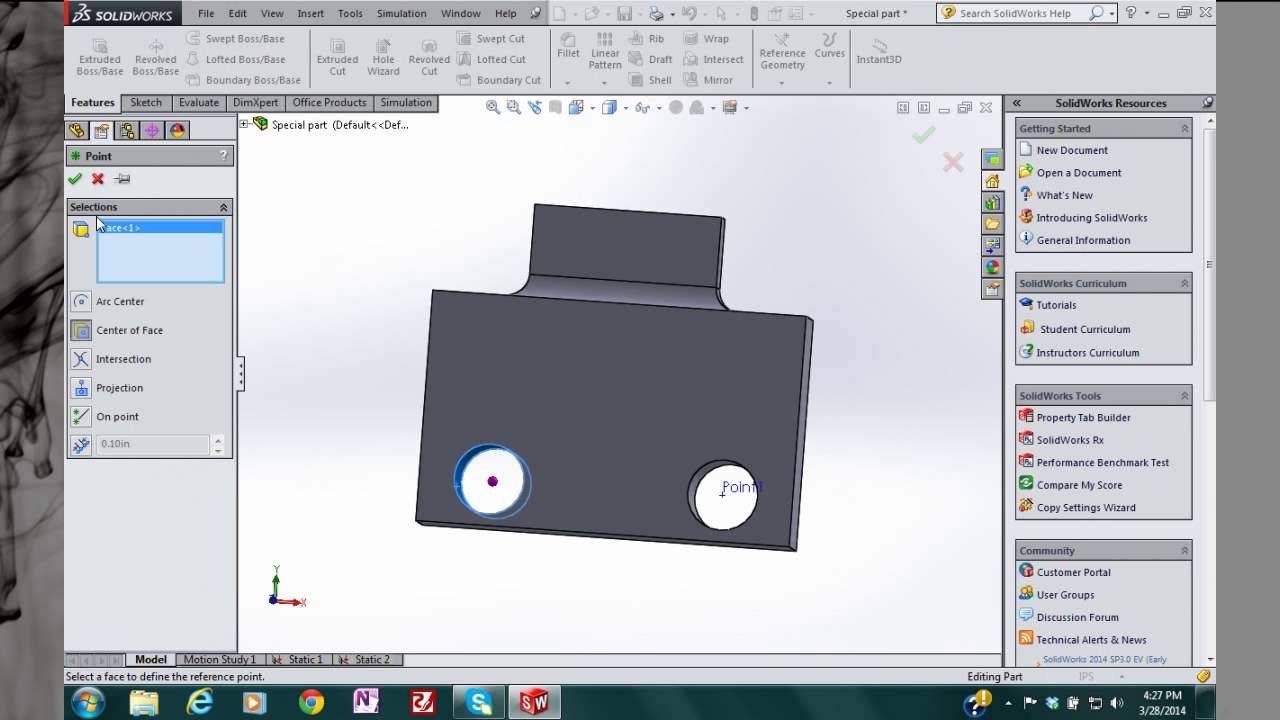
{"action": "left_click", "coordinate": [74, 178]}
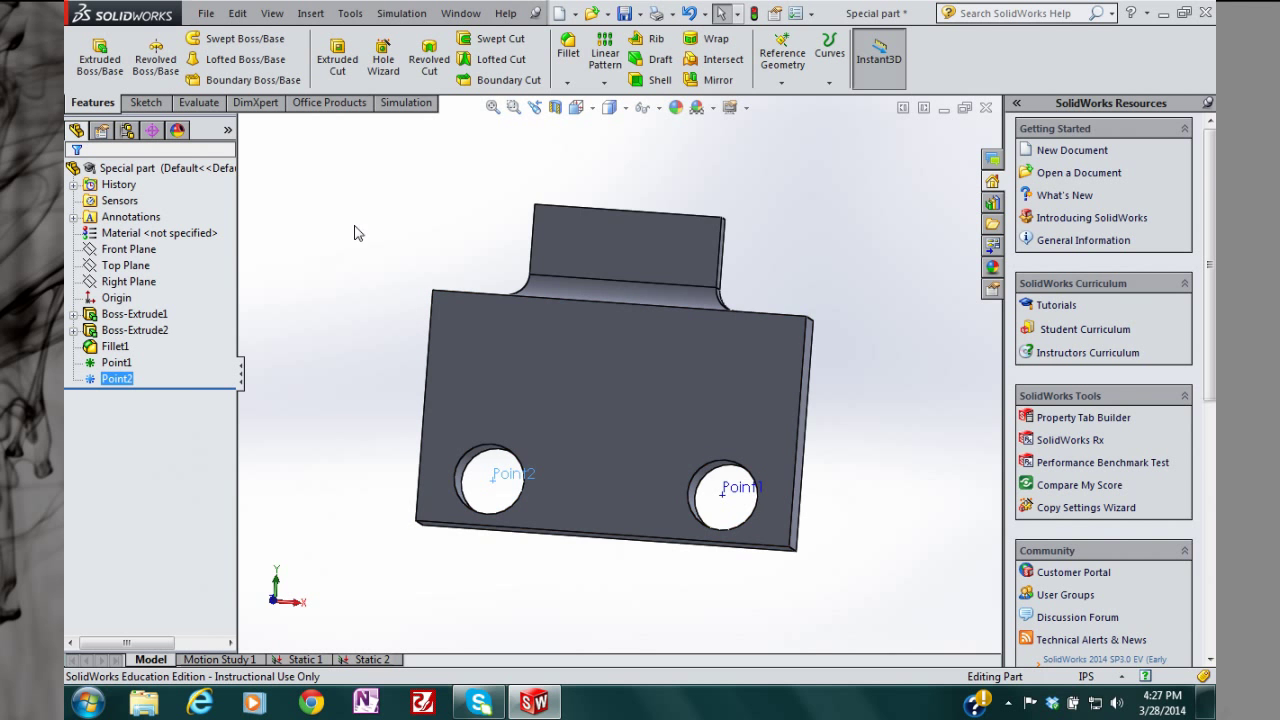
Step: Create a coordinate system with its origin at the right hole's reference point and the Y axis direction reversed
{"action": "middle_click_drag", "start_coordinate": [354, 233], "coordinate": [340, 290]}
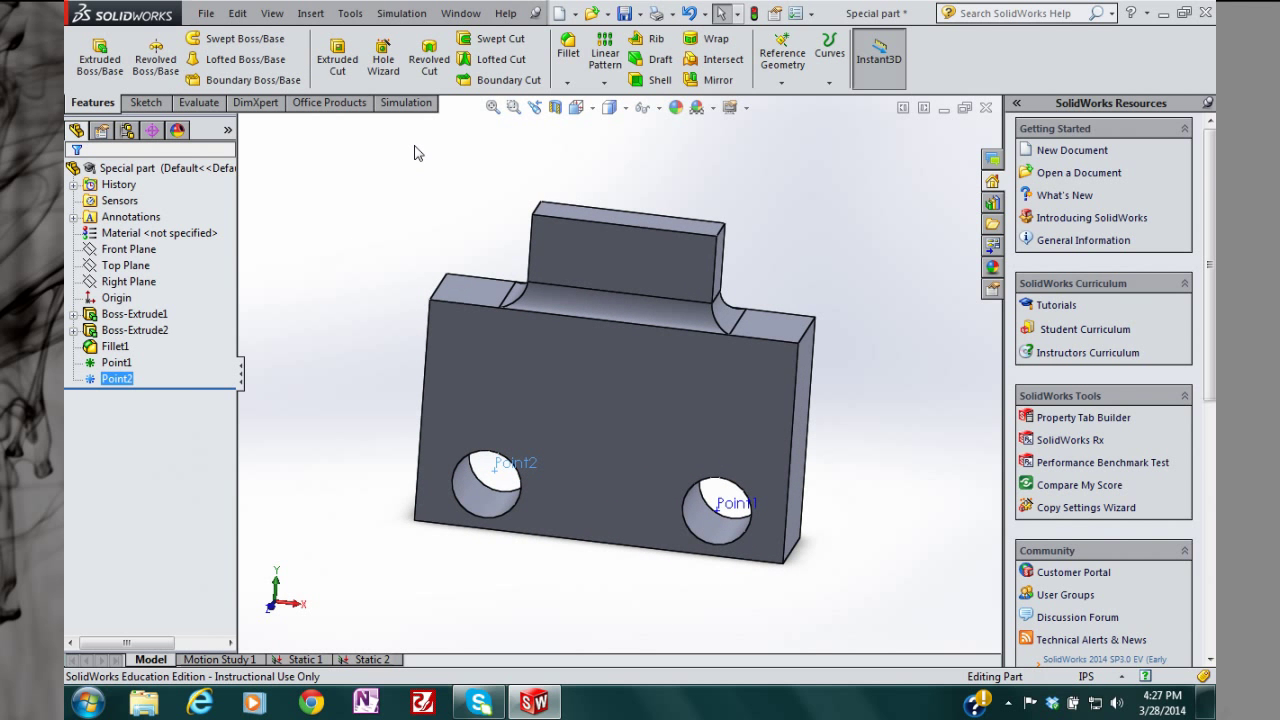
{"action": "left_click", "coordinate": [783, 83]}
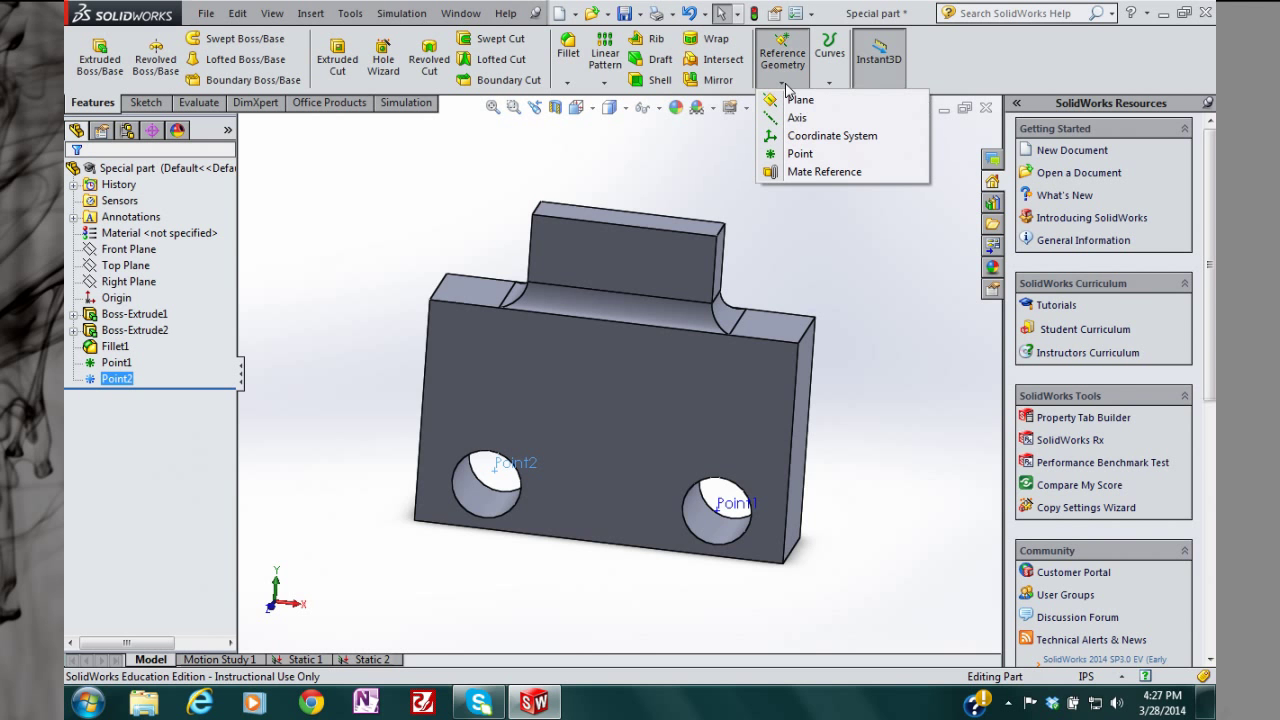
{"action": "left_click", "coordinate": [806, 137]}
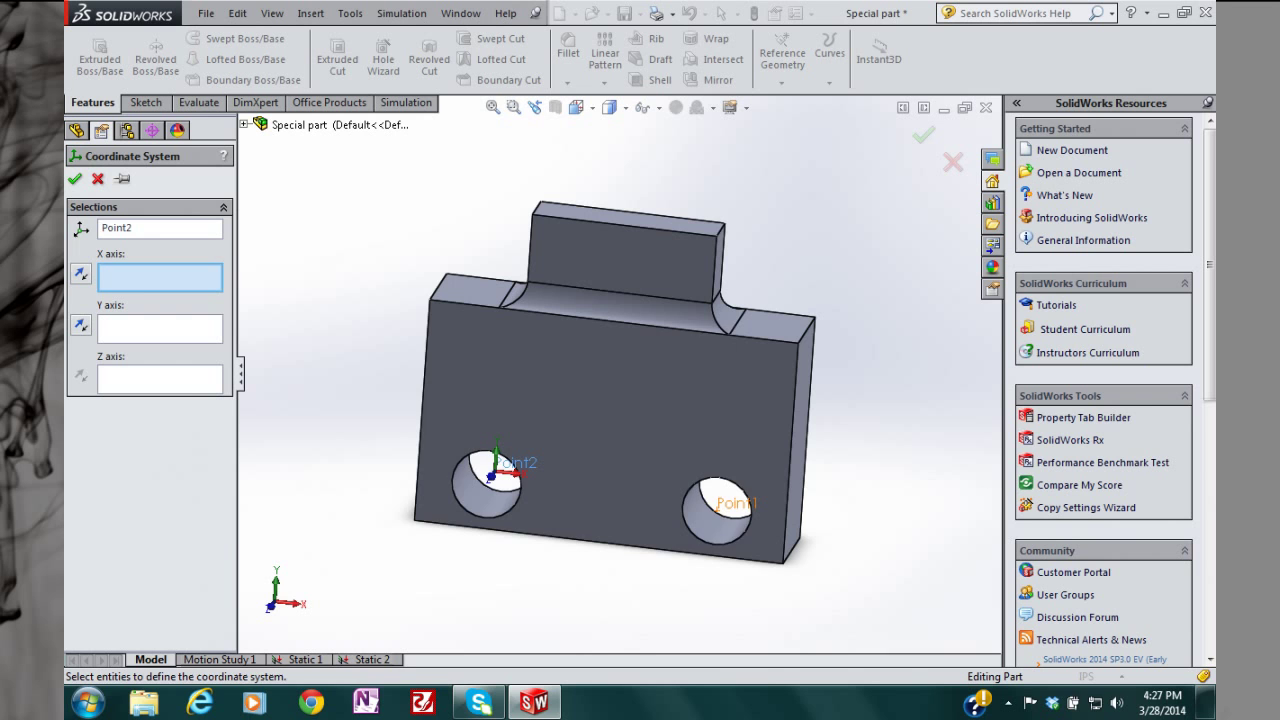
{"action": "left_click", "coordinate": [730, 510]}
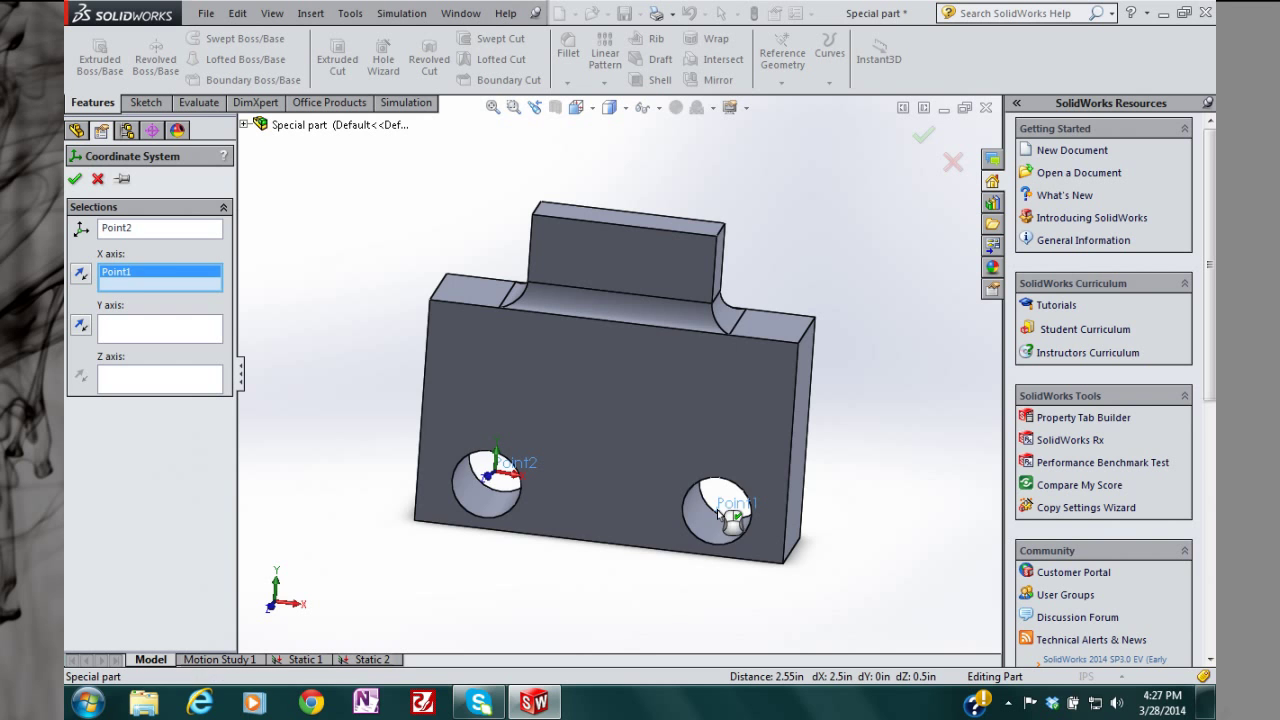
{"action": "left_click", "coordinate": [159, 232]}
{"action": "left_click", "coordinate": [168, 276]}
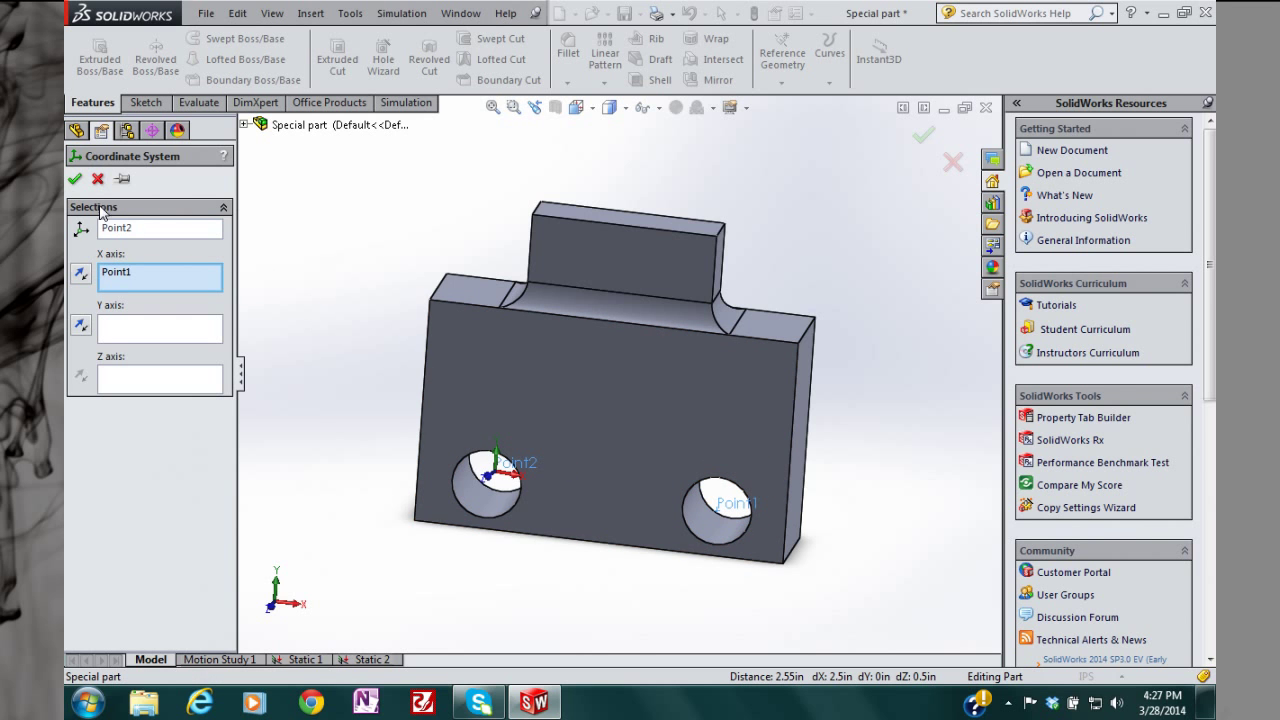
{"action": "left_click", "coordinate": [135, 232]}
{"action": "key", "text": "Delete"}
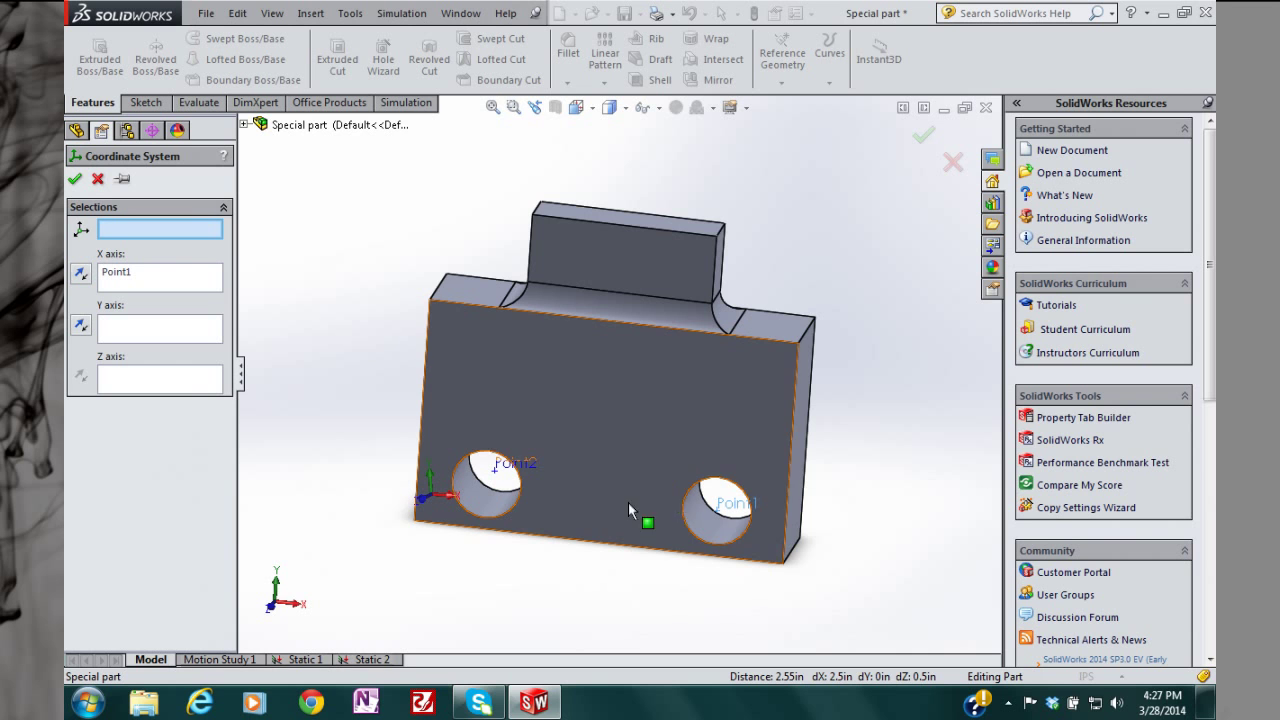
{"action": "left_click", "coordinate": [722, 507]}
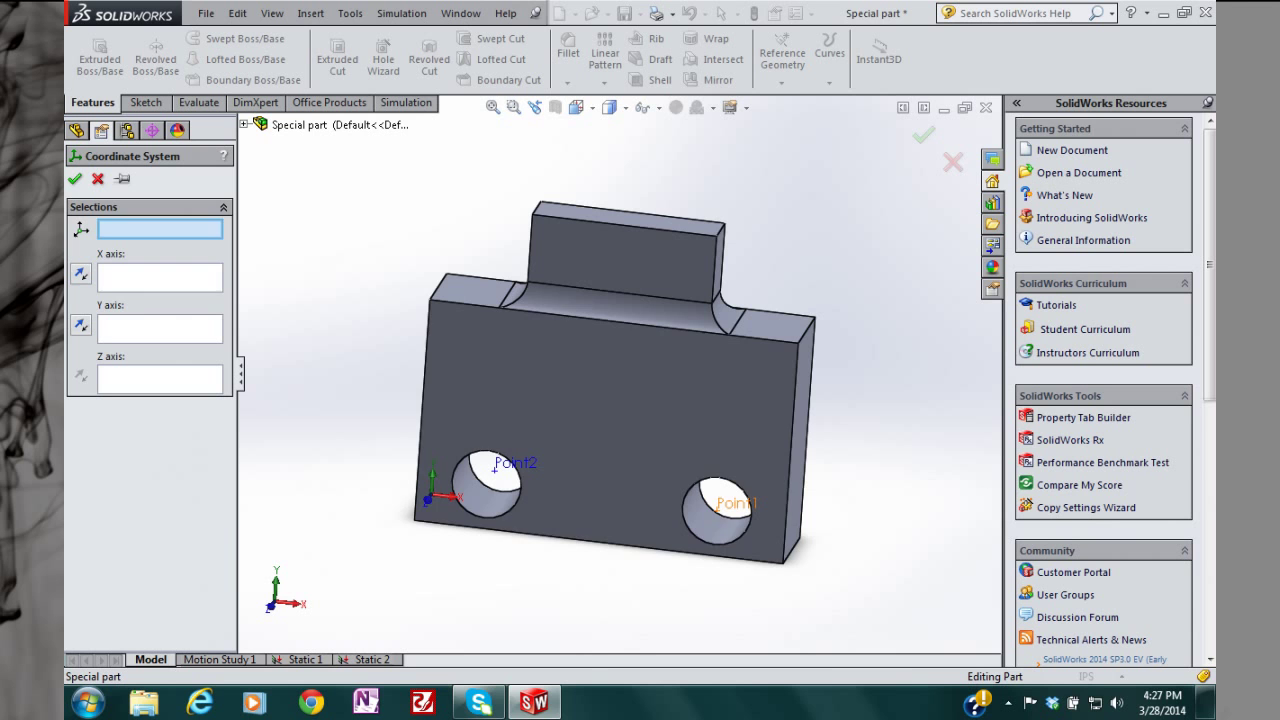
{"action": "left_click", "coordinate": [720, 505]}
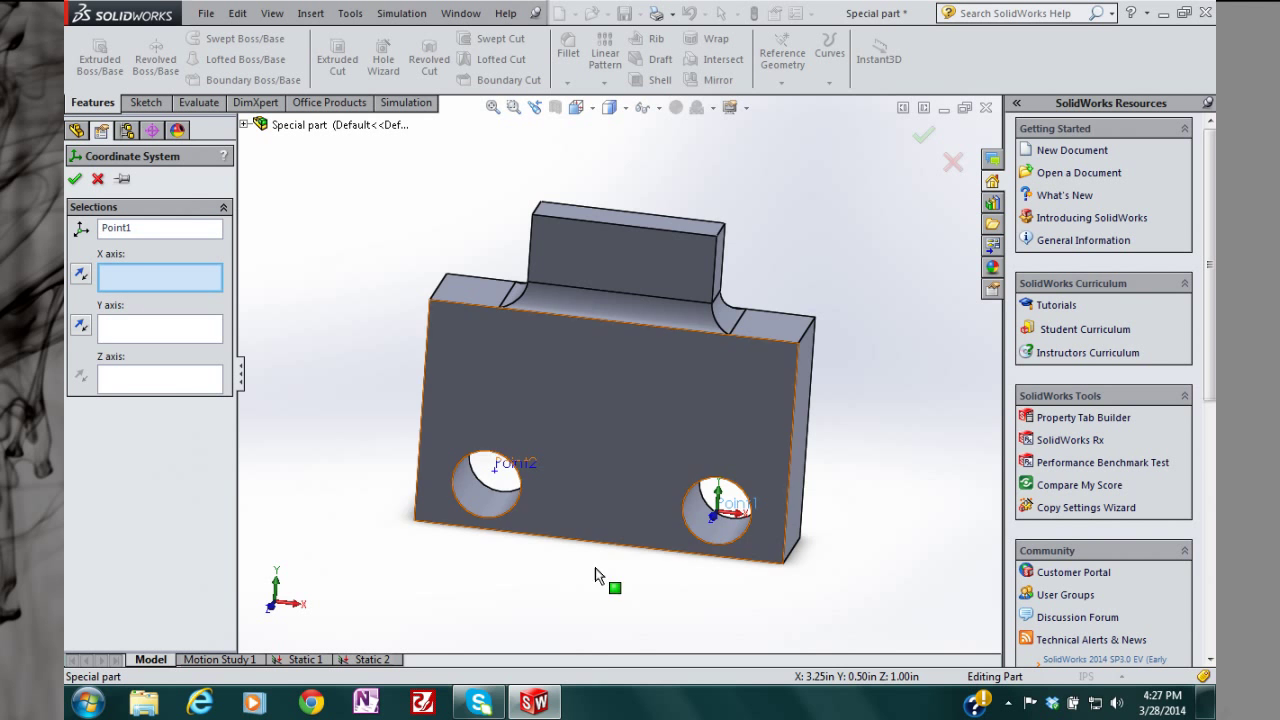
{"action": "middle_click_drag", "start_coordinate": [631, 570], "coordinate": [655, 541]}
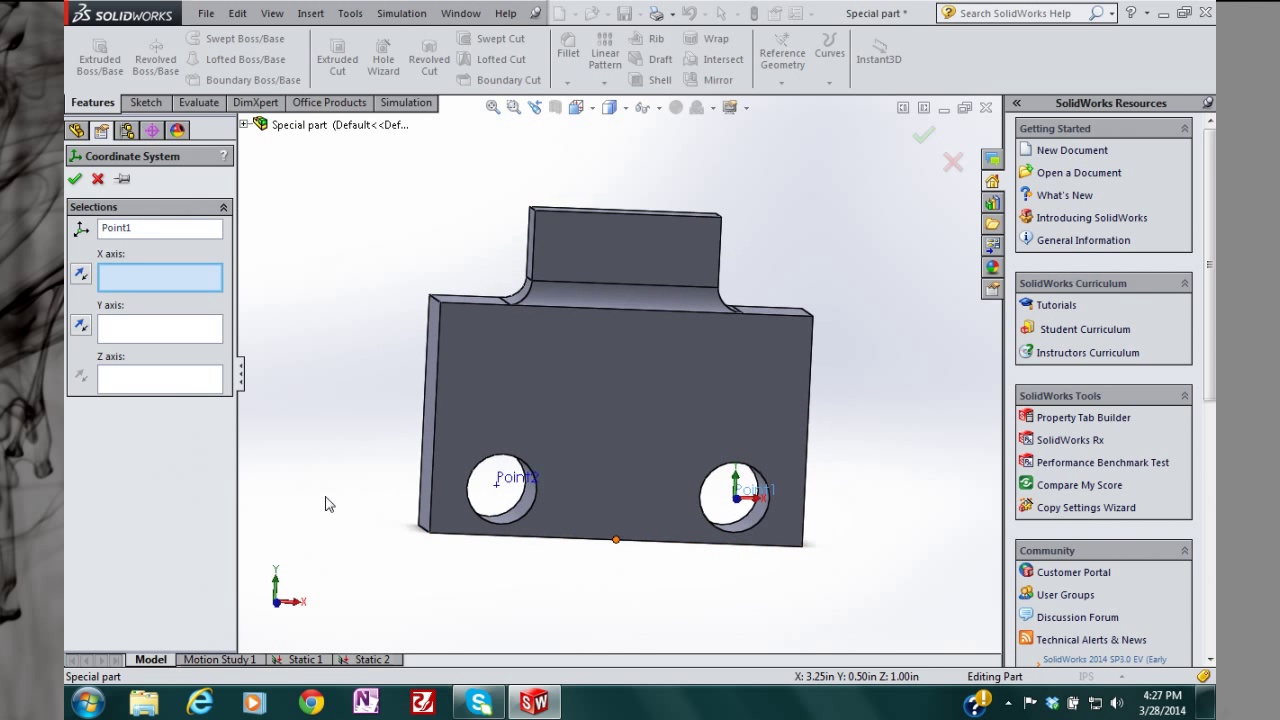
{"action": "left_click", "coordinate": [80, 330]}
{"action": "left_click", "coordinate": [75, 179]}
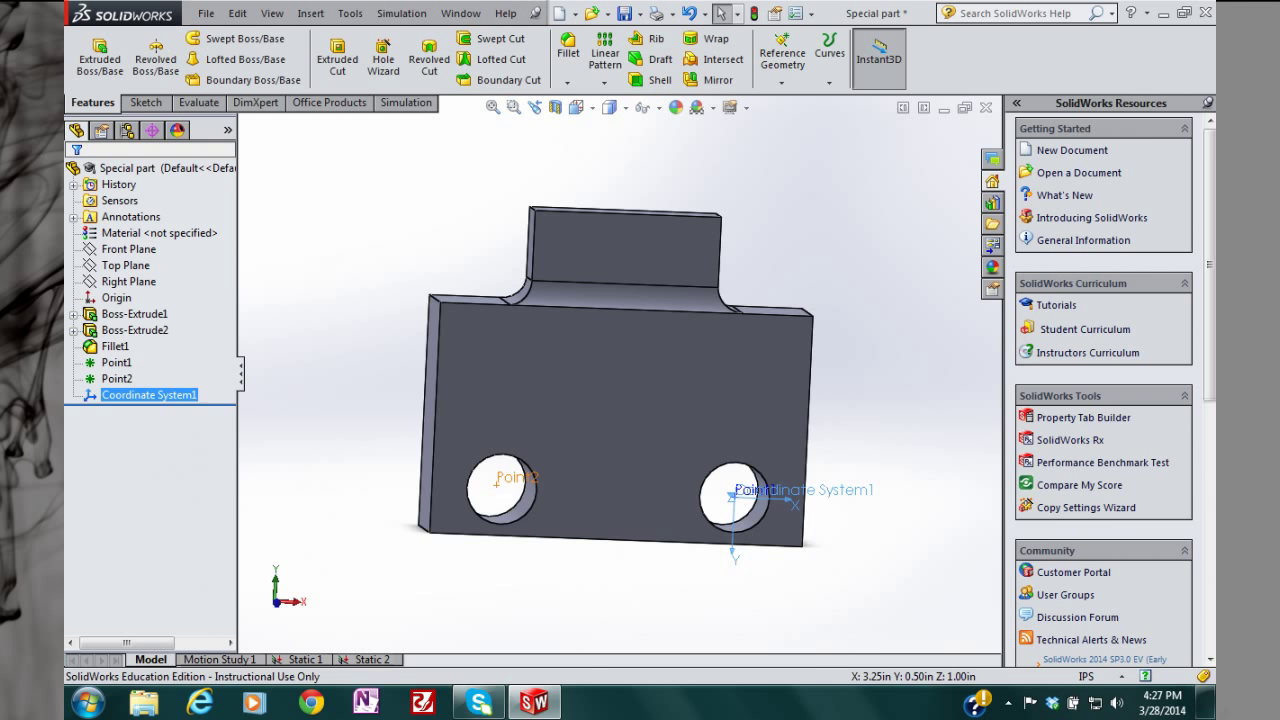
Step: Create a coordinate system with its origin at the left hole's reference point and the Y axis direction reversed
{"action": "left_click", "coordinate": [497, 483]}
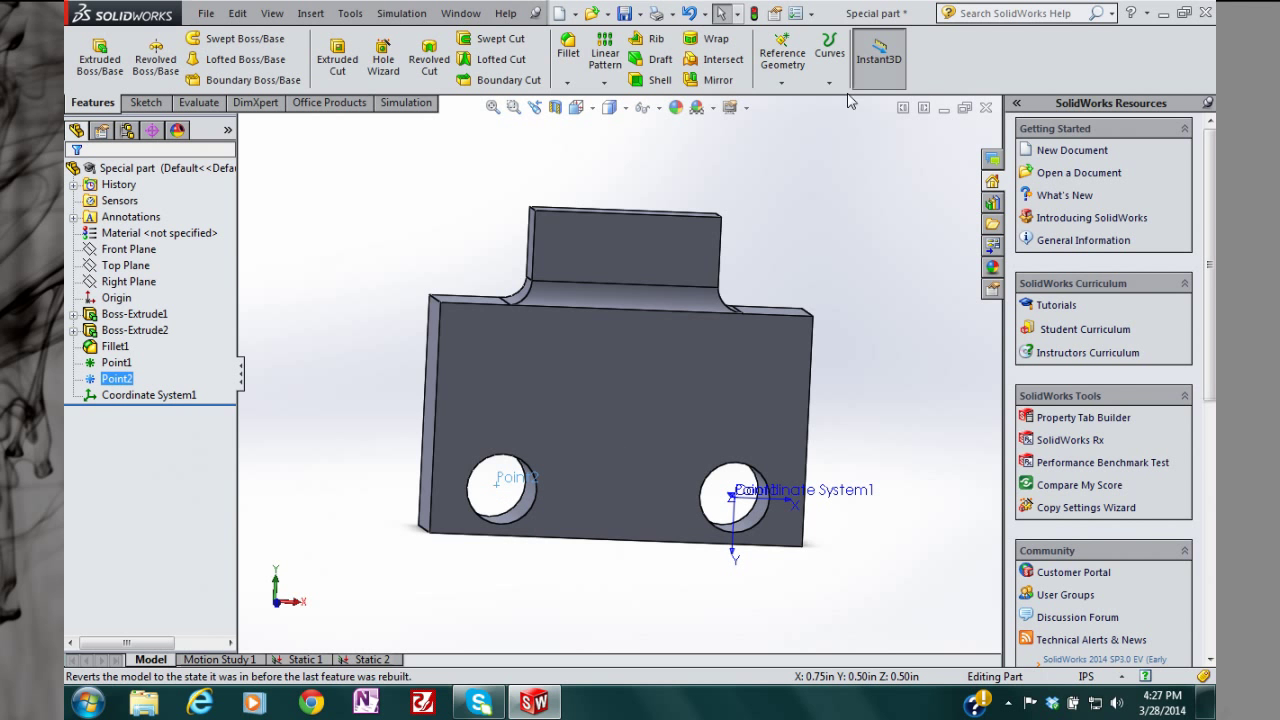
{"action": "left_click", "coordinate": [783, 82]}
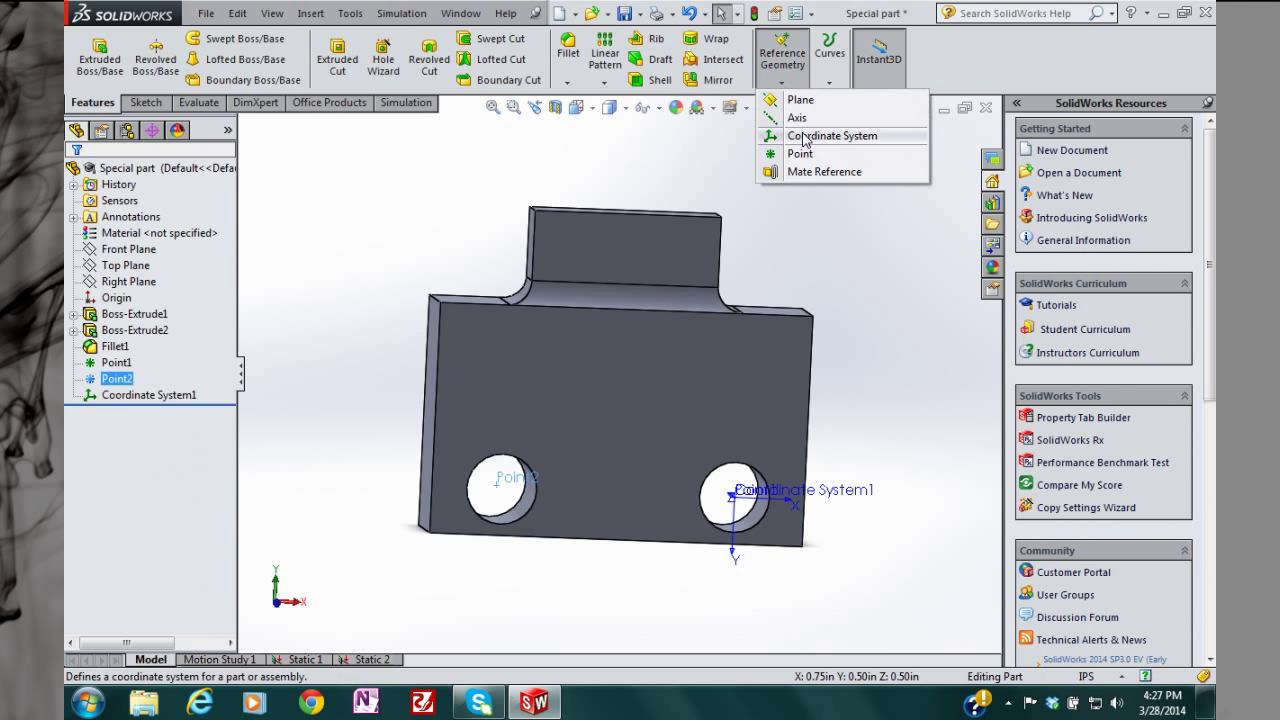
{"action": "left_click", "coordinate": [803, 135]}
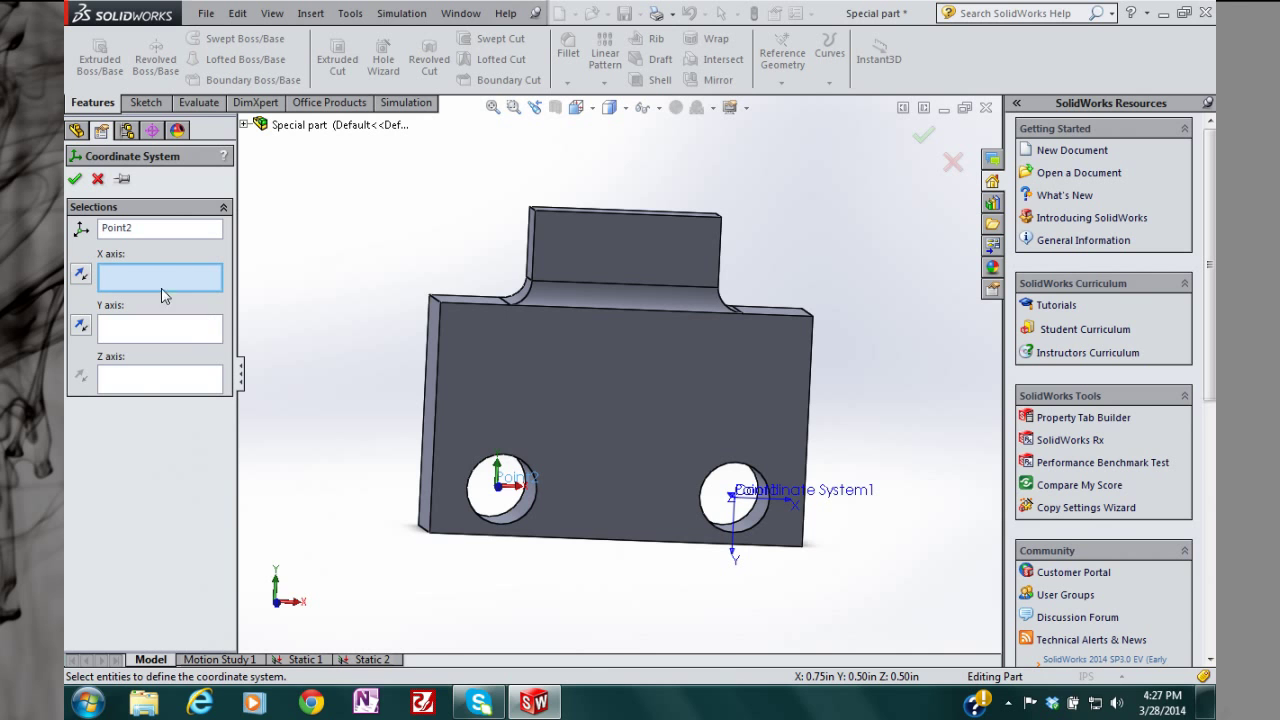
{"action": "left_click", "coordinate": [81, 325]}
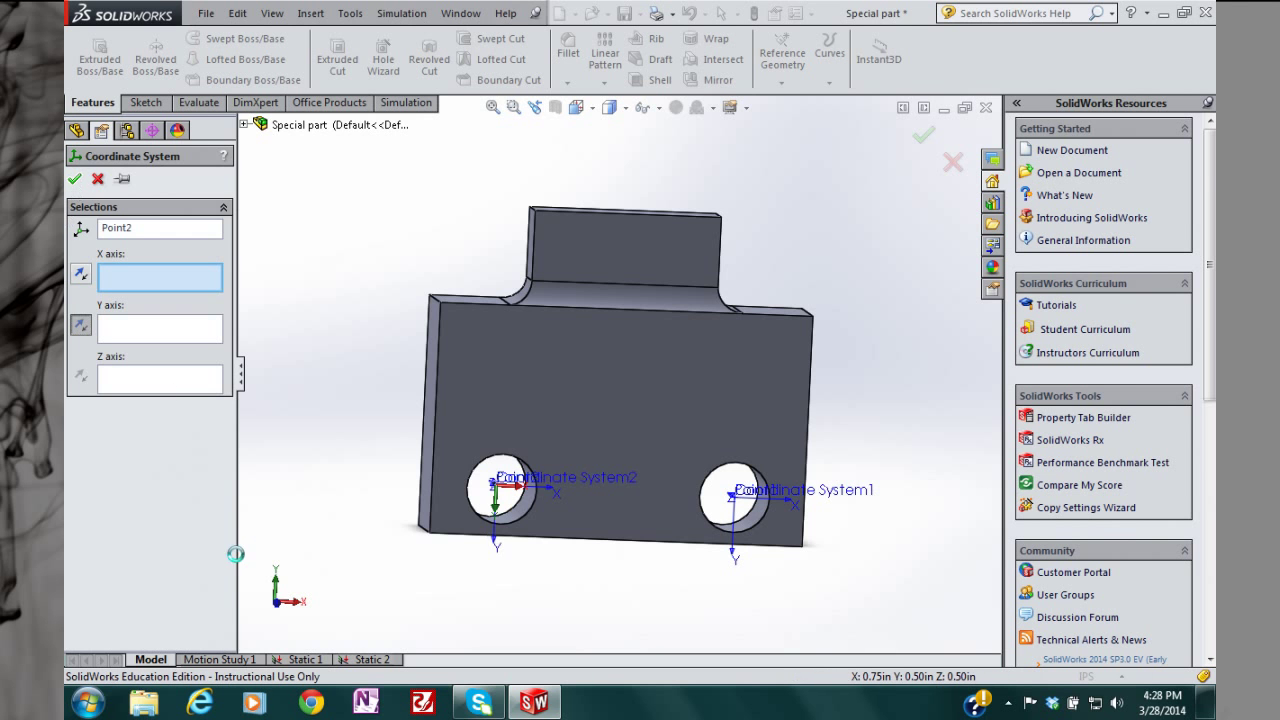
{"action": "left_click", "coordinate": [74, 179]}
Step: Start a Silhouette split line with the top face of the narrow upper block as the direction of pull
{"action": "middle_click_drag", "start_coordinate": [600, 400], "coordinate": [592, 428]}
{"action": "key", "text": "Left"}
{"action": "key", "text": "Left"}
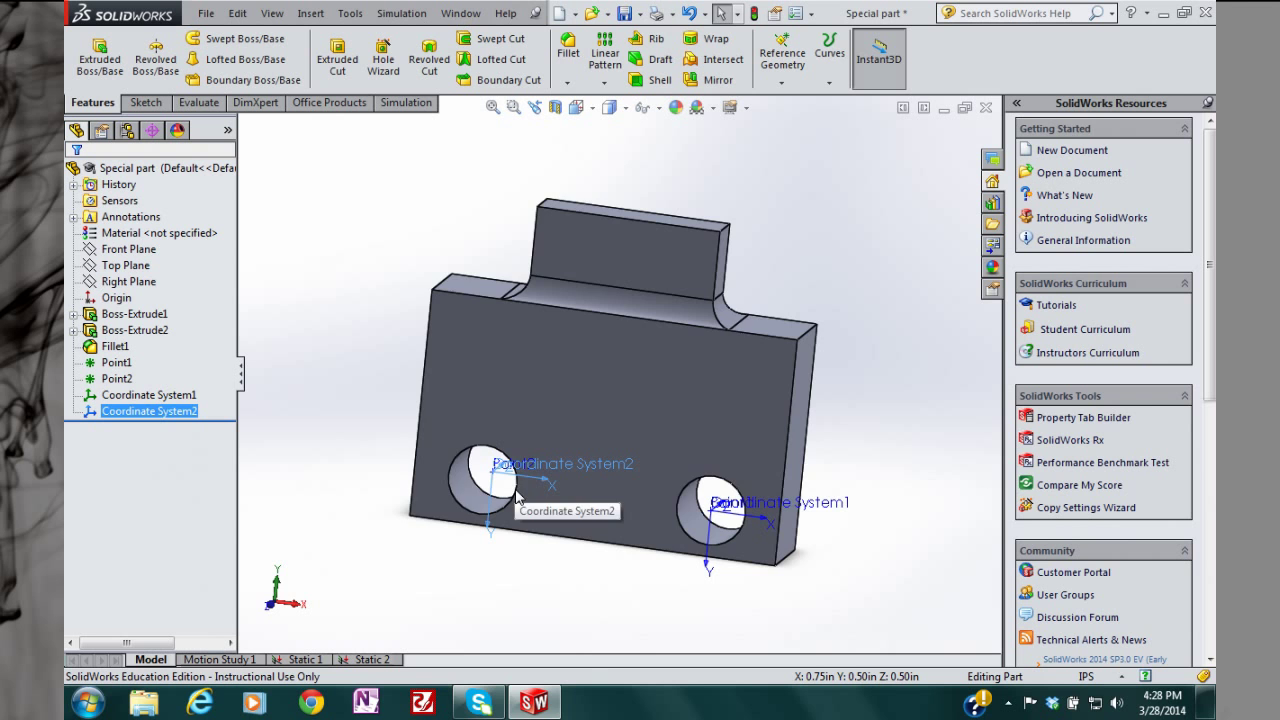
{"action": "scroll", "coordinate": [612, 395], "scroll_direction": "down", "scroll_amount": 2}
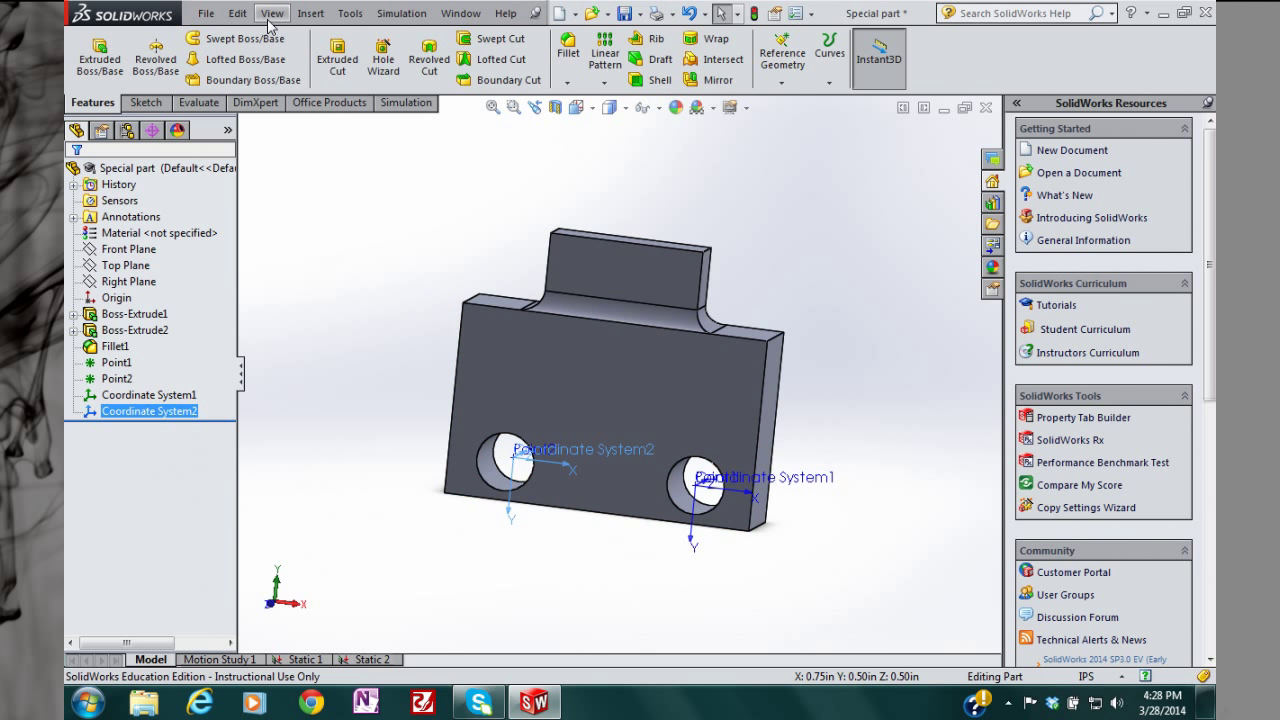
{"action": "left_click", "coordinate": [310, 14]}
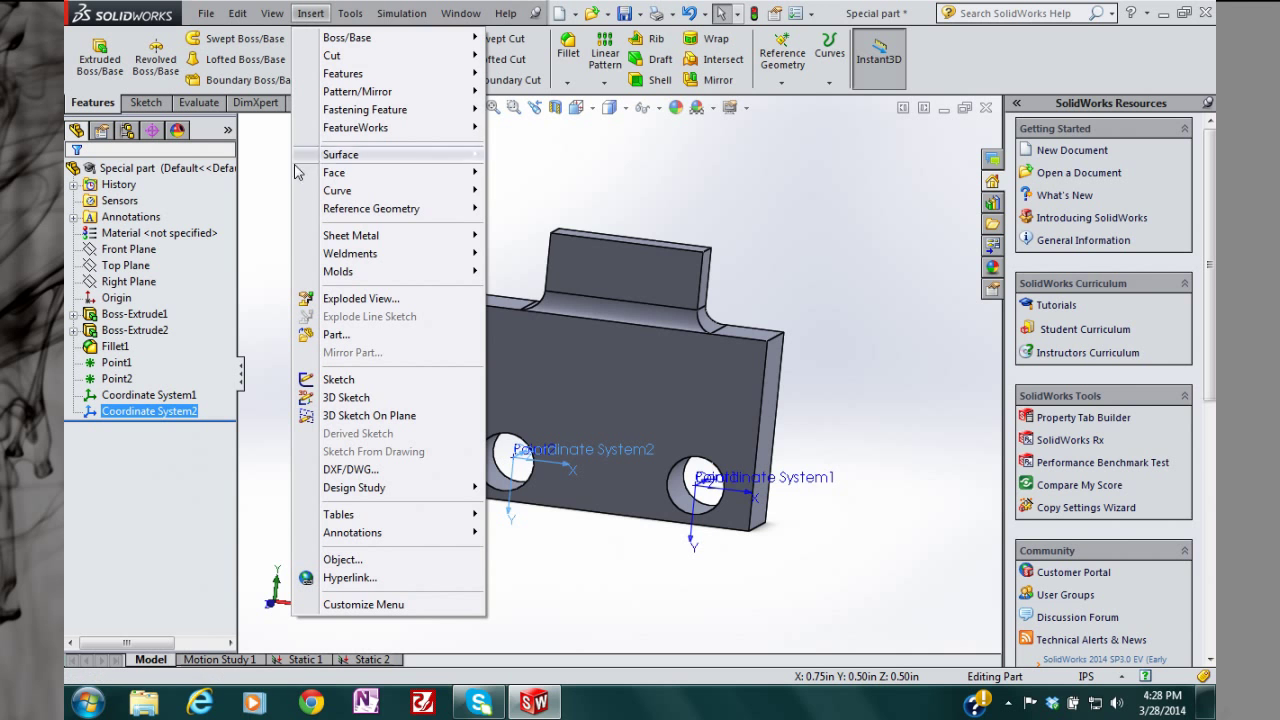
{"action": "mouse_move", "coordinate": [340, 190]}
{"action": "left_click", "coordinate": [530, 193]}
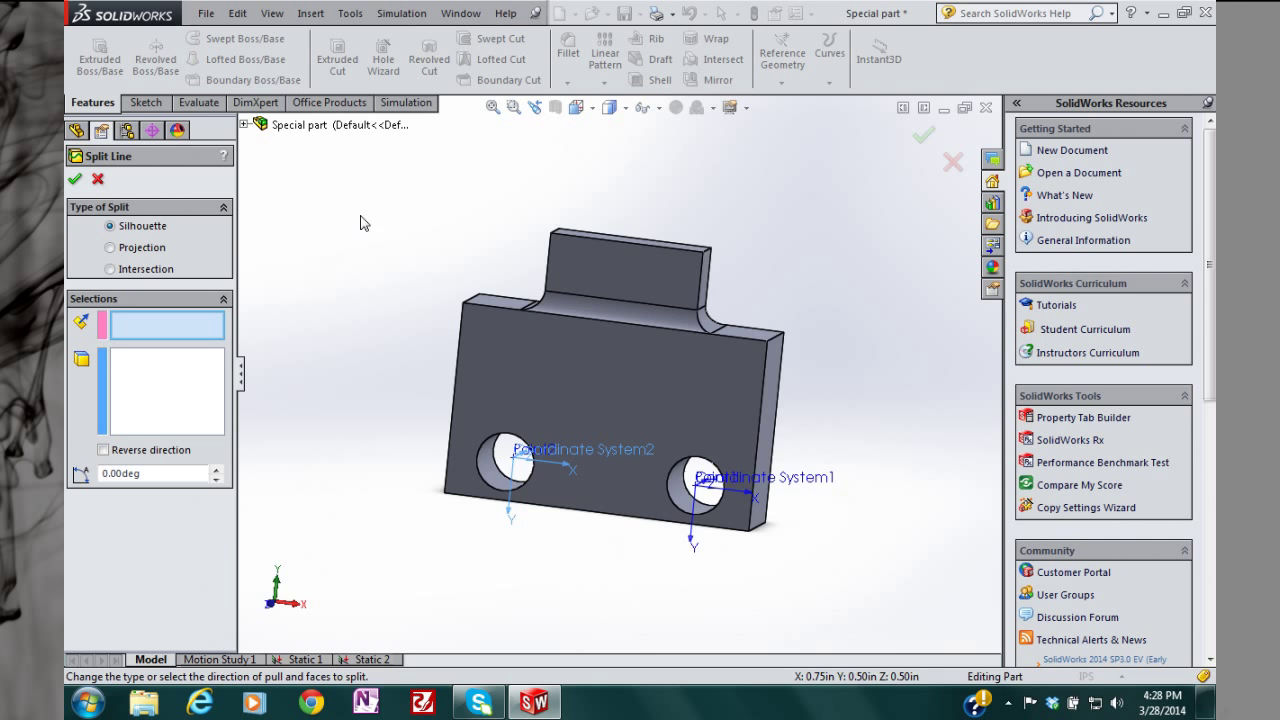
{"action": "middle_click_drag", "start_coordinate": [470, 230], "coordinate": [518, 284]}
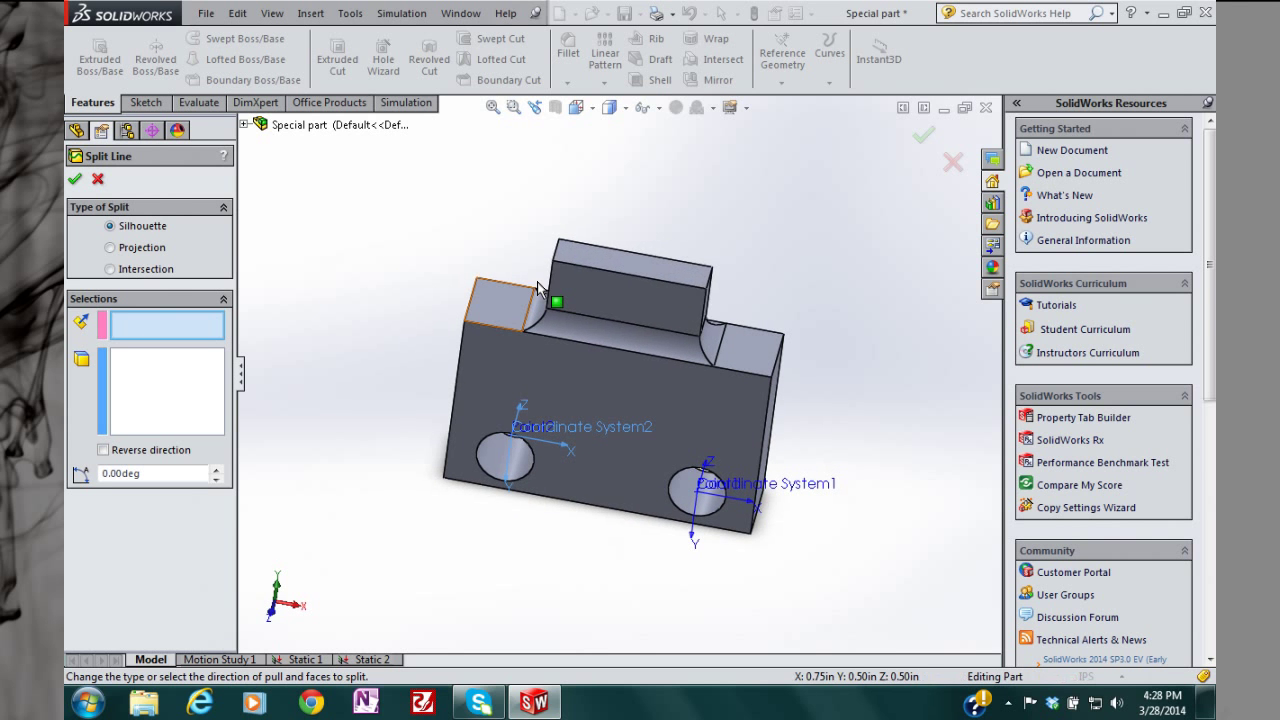
{"action": "left_click", "coordinate": [612, 268]}
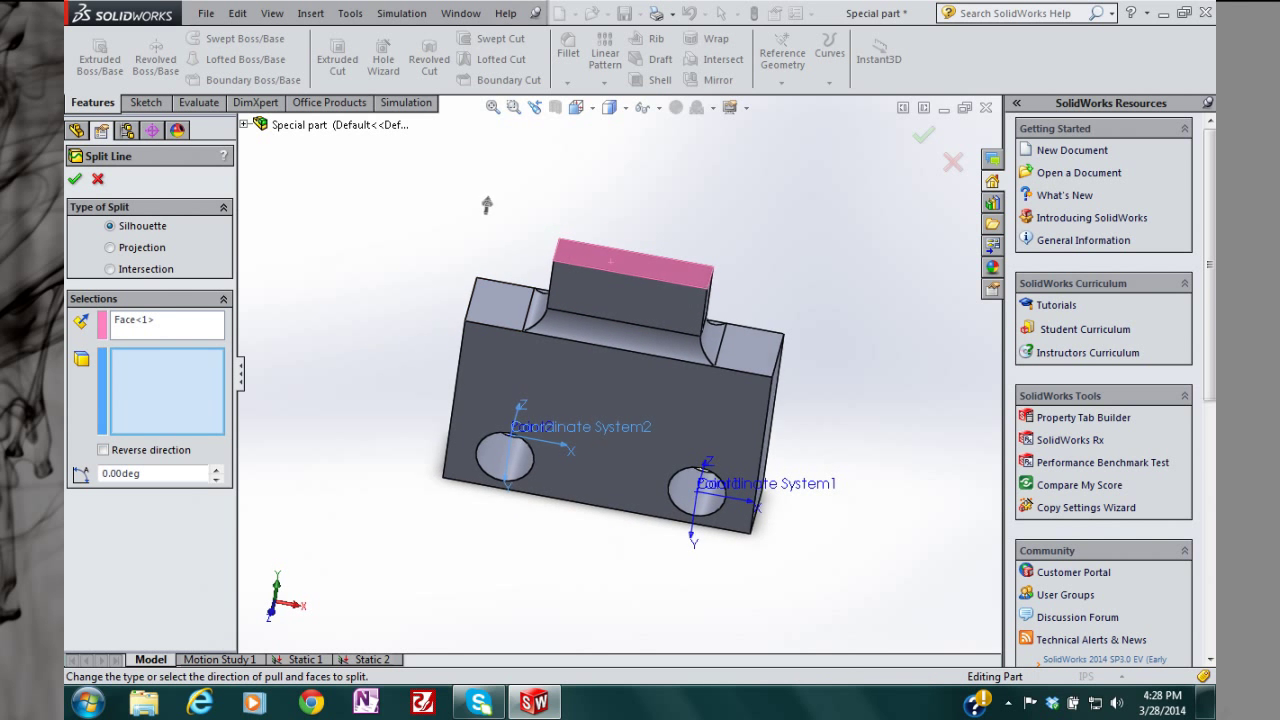
Step: Split the cylindrical faces of both holes with the silhouette split line at a 0.00 degree draft angle
{"action": "middle_click_drag", "start_coordinate": [487, 204], "coordinate": [495, 204]}
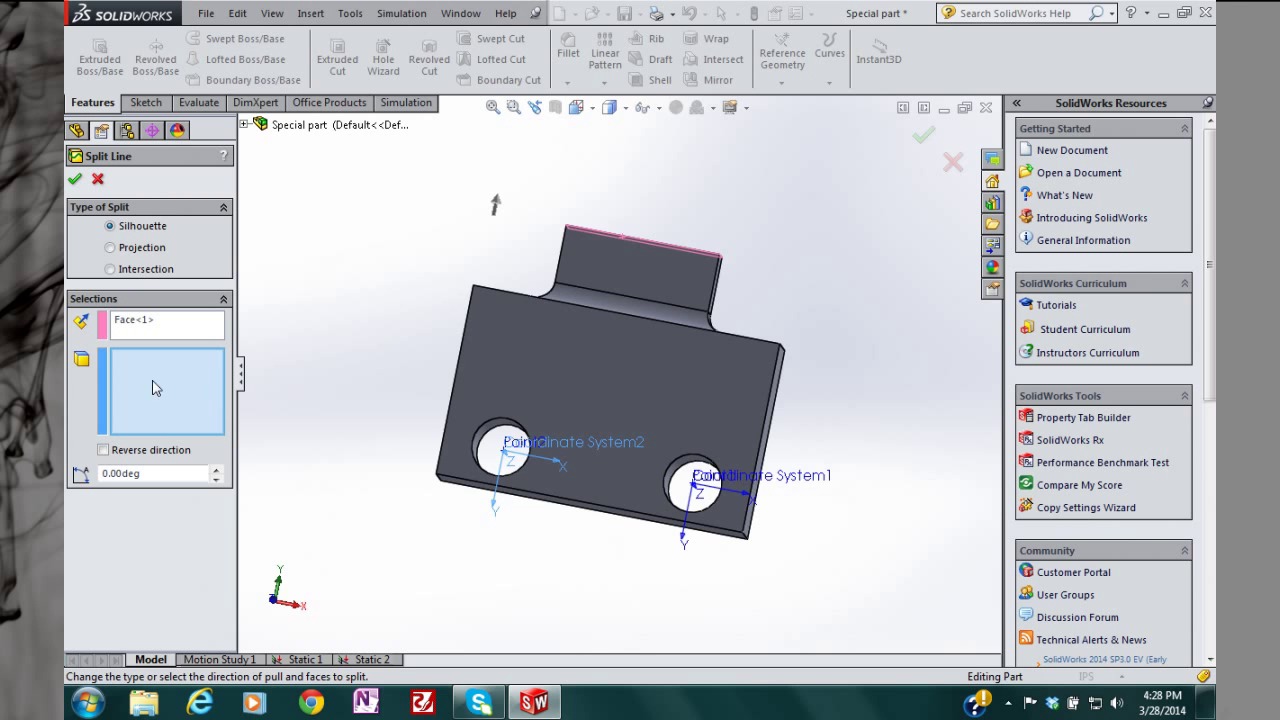
{"action": "middle_click_drag", "start_coordinate": [393, 305], "coordinate": [450, 420]}
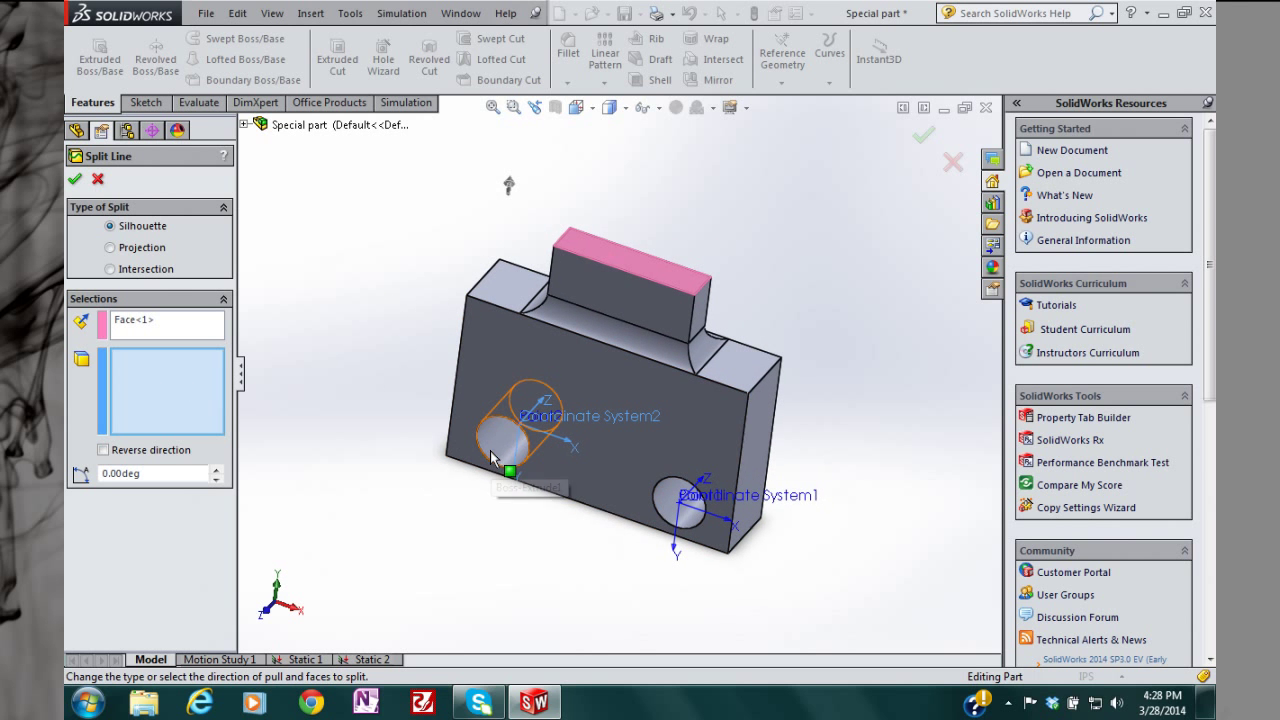
{"action": "left_click", "coordinate": [490, 453]}
{"action": "left_click", "coordinate": [682, 508]}
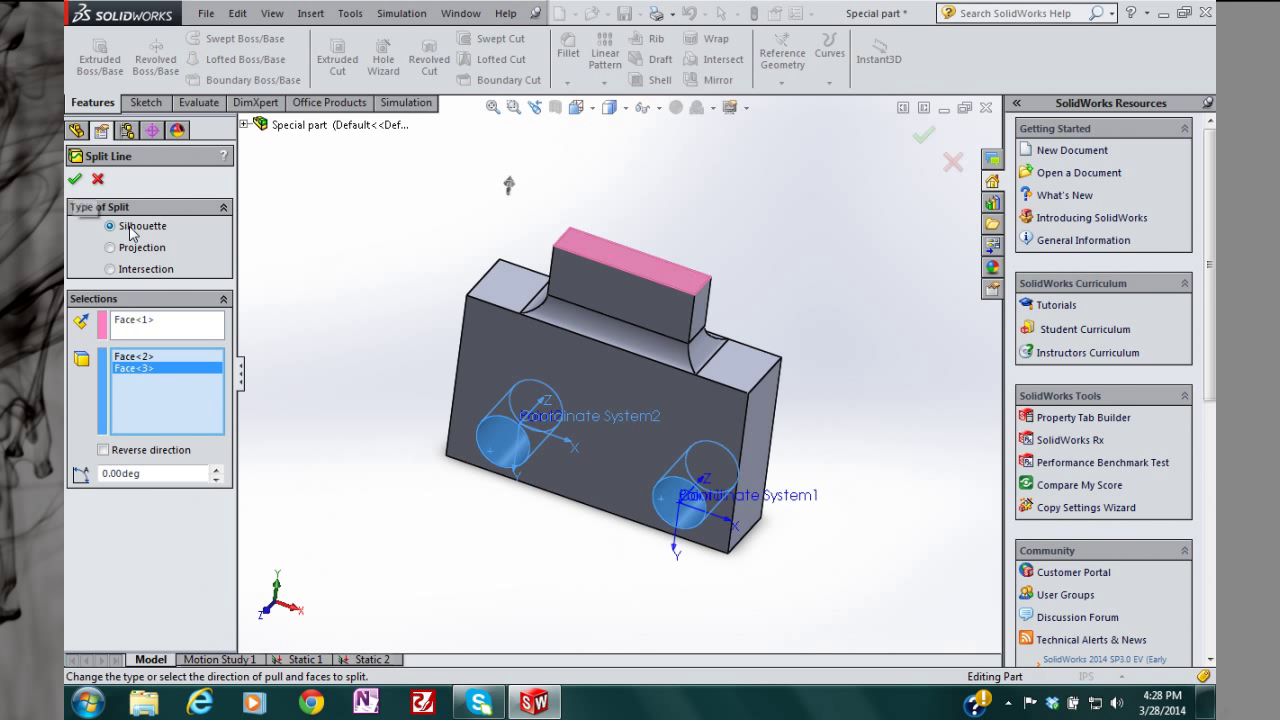
{"action": "left_click", "coordinate": [74, 179]}
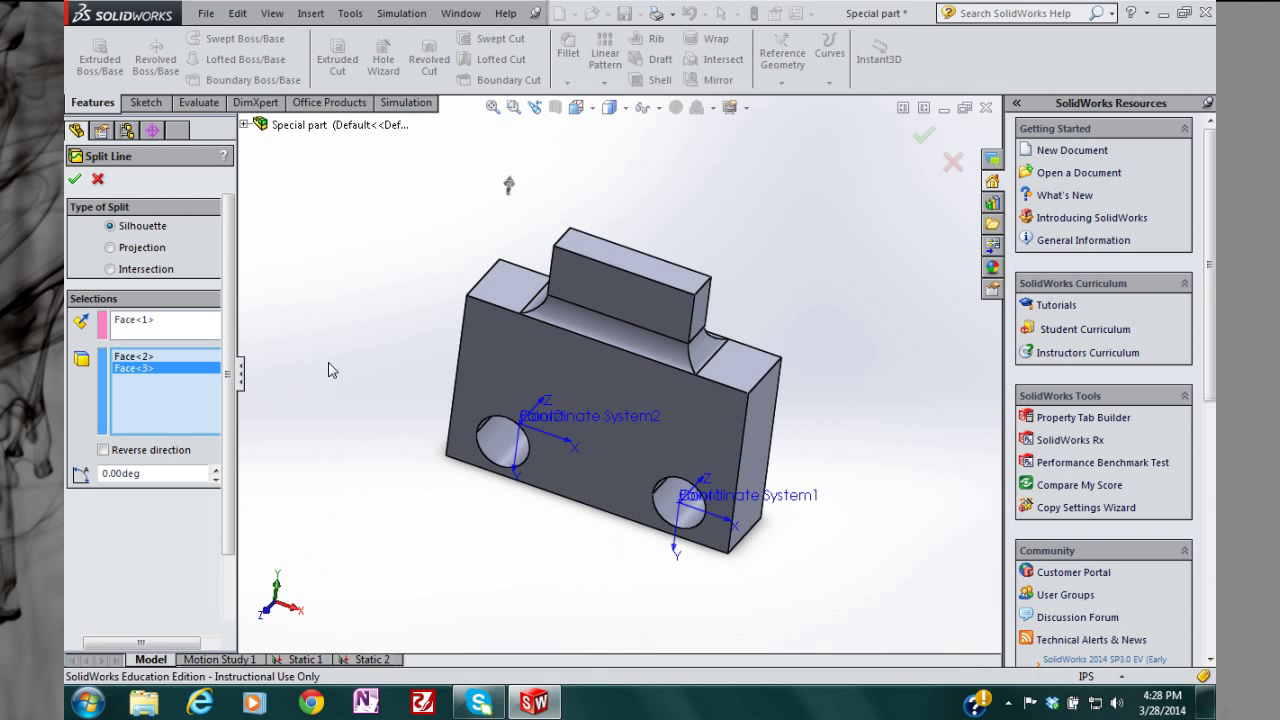
Step: Switch to the Static 2 study and select the fixed top face of the upper block
{"action": "middle_click_drag", "start_coordinate": [620, 380], "coordinate": [592, 527]}
{"action": "scroll", "coordinate": [592, 528], "scroll_direction": "up", "scroll_amount": 1}
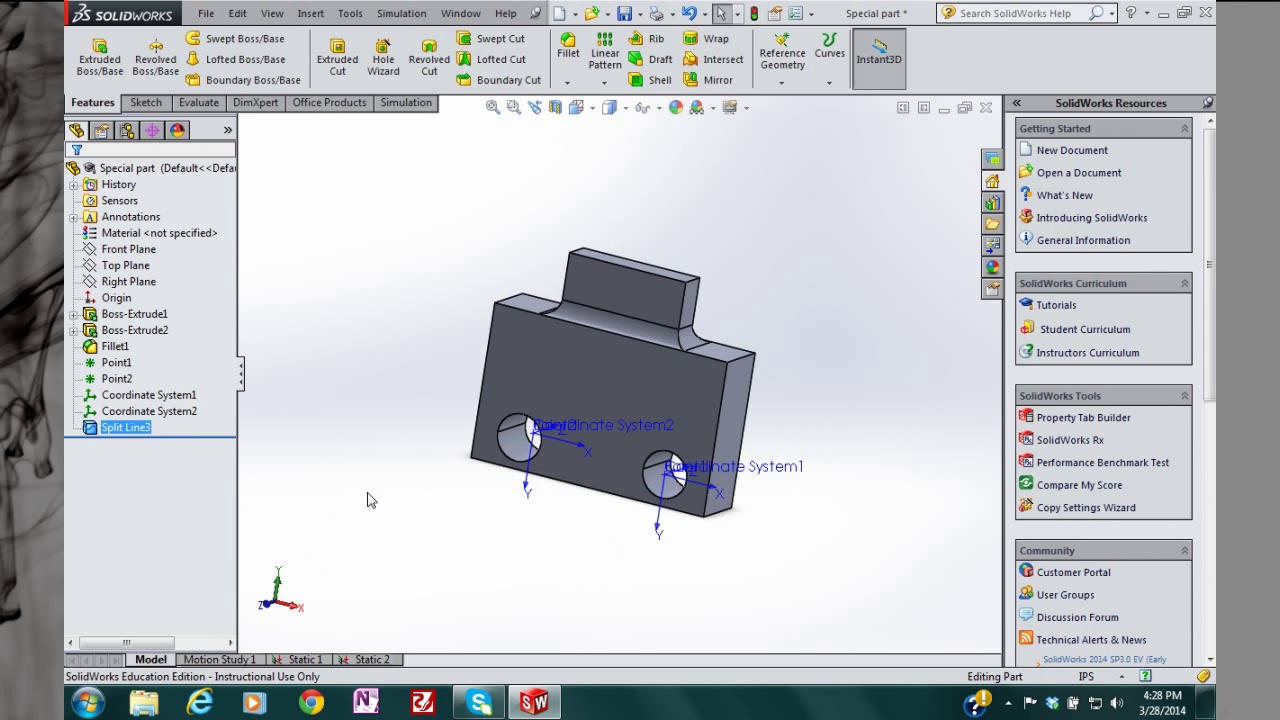
{"action": "scroll", "coordinate": [368, 493], "scroll_direction": "up", "scroll_amount": 1}
{"action": "scroll", "coordinate": [371, 495], "scroll_direction": "down", "scroll_amount": 1}
{"action": "scroll", "coordinate": [372, 502], "scroll_direction": "down", "scroll_amount": 2}
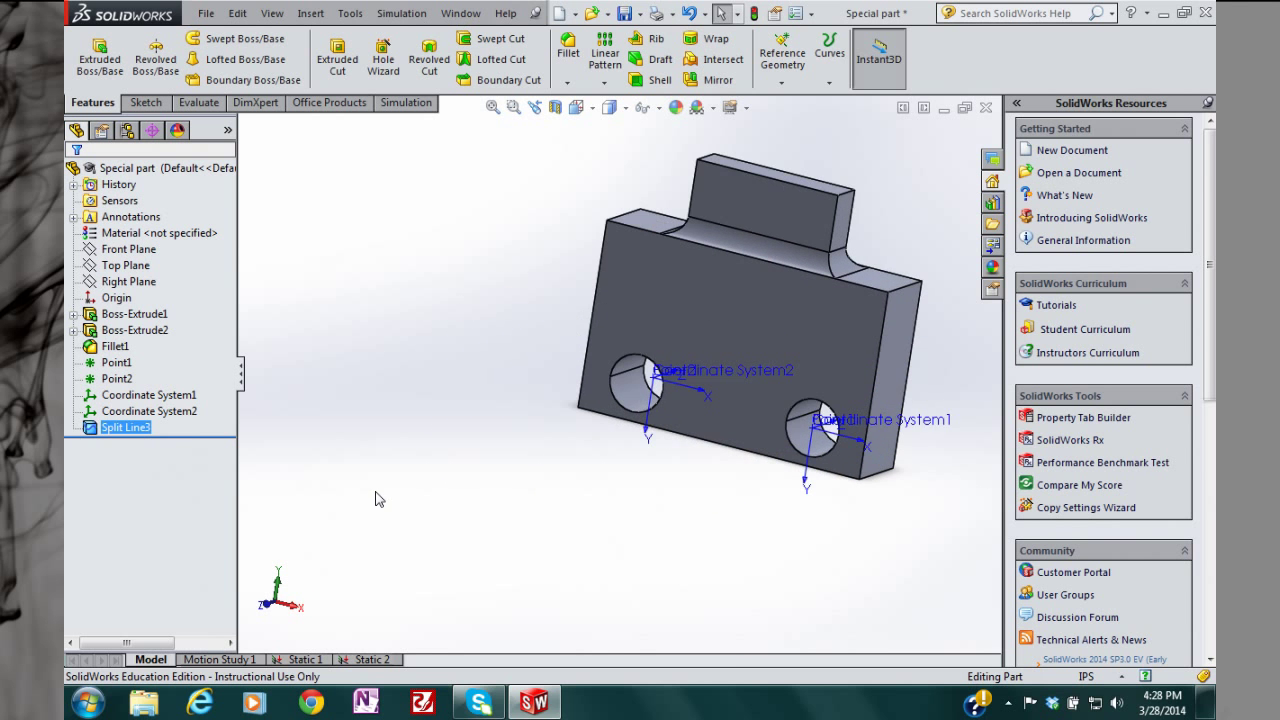
{"action": "key", "text": "f"}
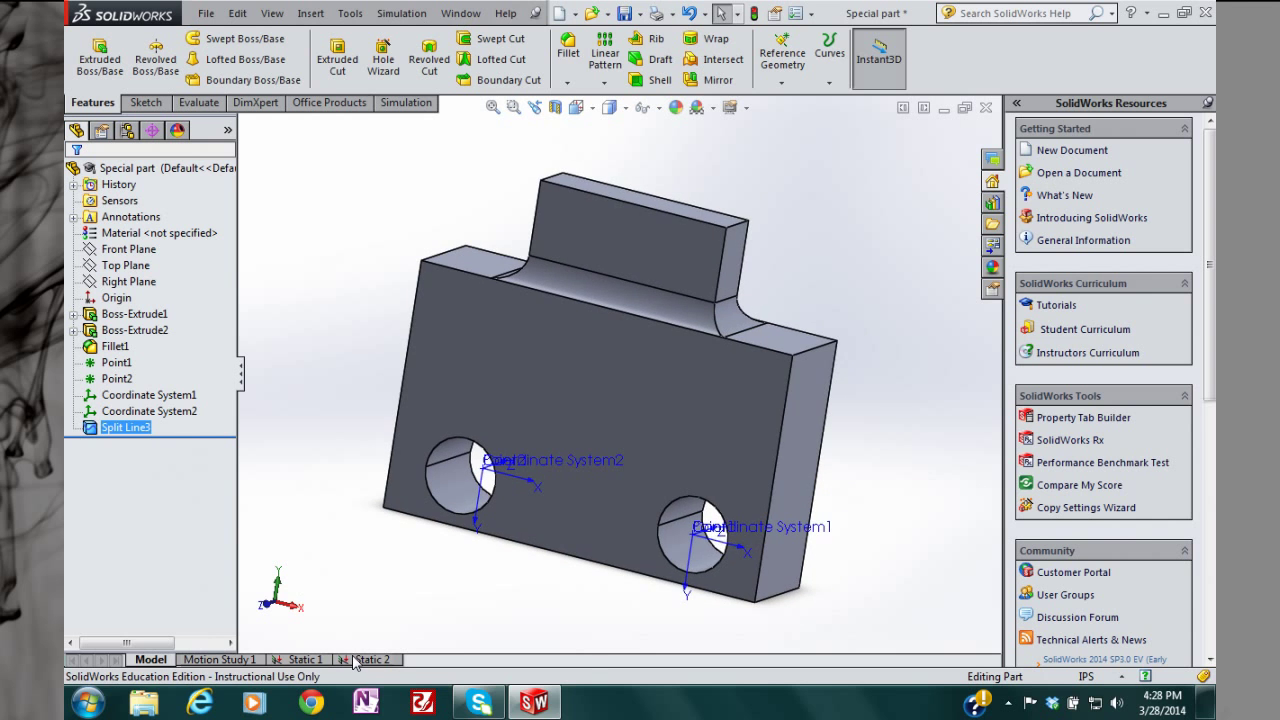
{"action": "left_click", "coordinate": [362, 659]}
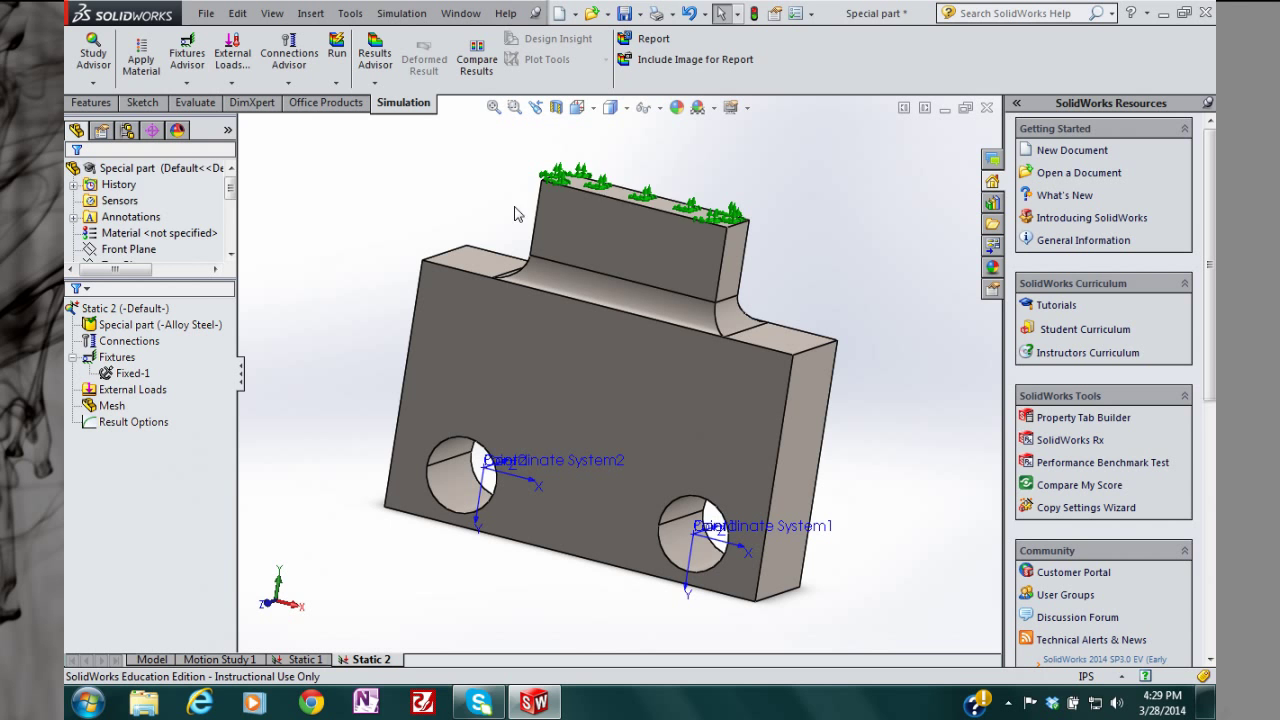
{"action": "double_click", "coordinate": [637, 193]}
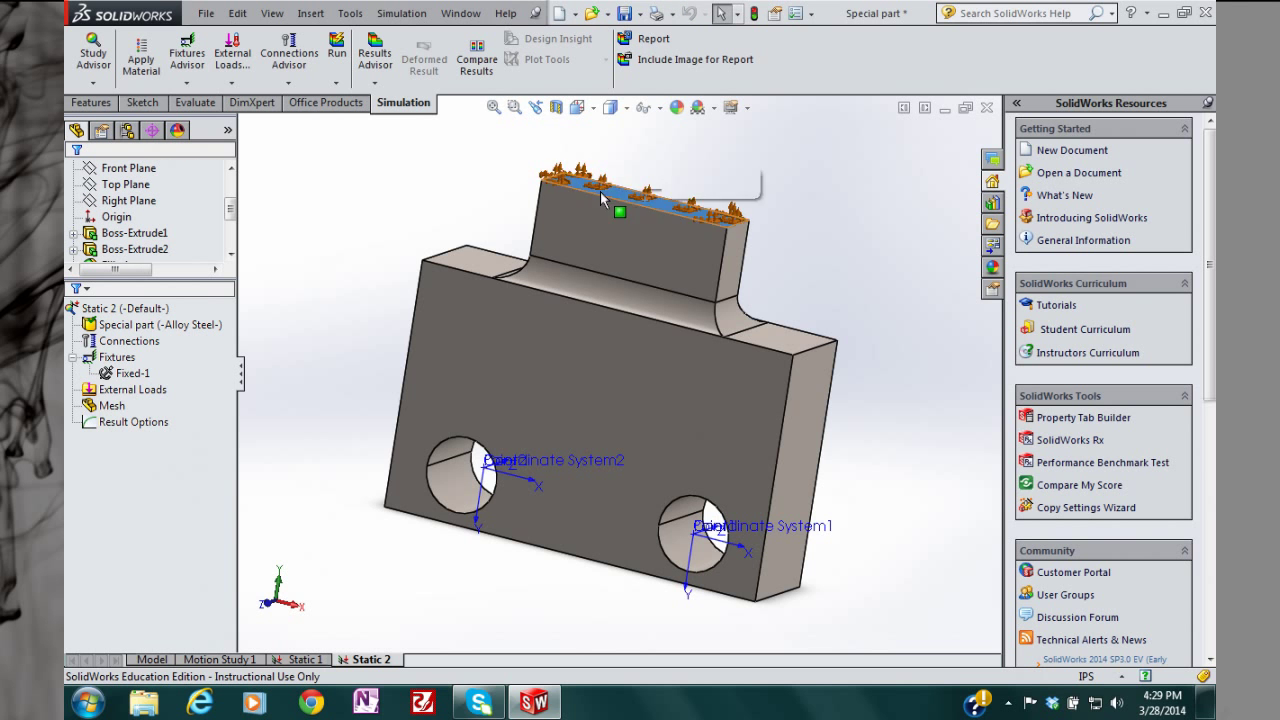
Step: Start a bearing load on the lower half face of the right hole, using Coordinate System1 as its reference
{"action": "mouse_move", "coordinate": [397, 220]}
{"action": "middle_mouse_down"}
{"action": "mouse_move", "coordinate": [388, 290]}
{"action": "mouse_move", "coordinate": [414, 233]}
{"action": "middle_mouse_up"}
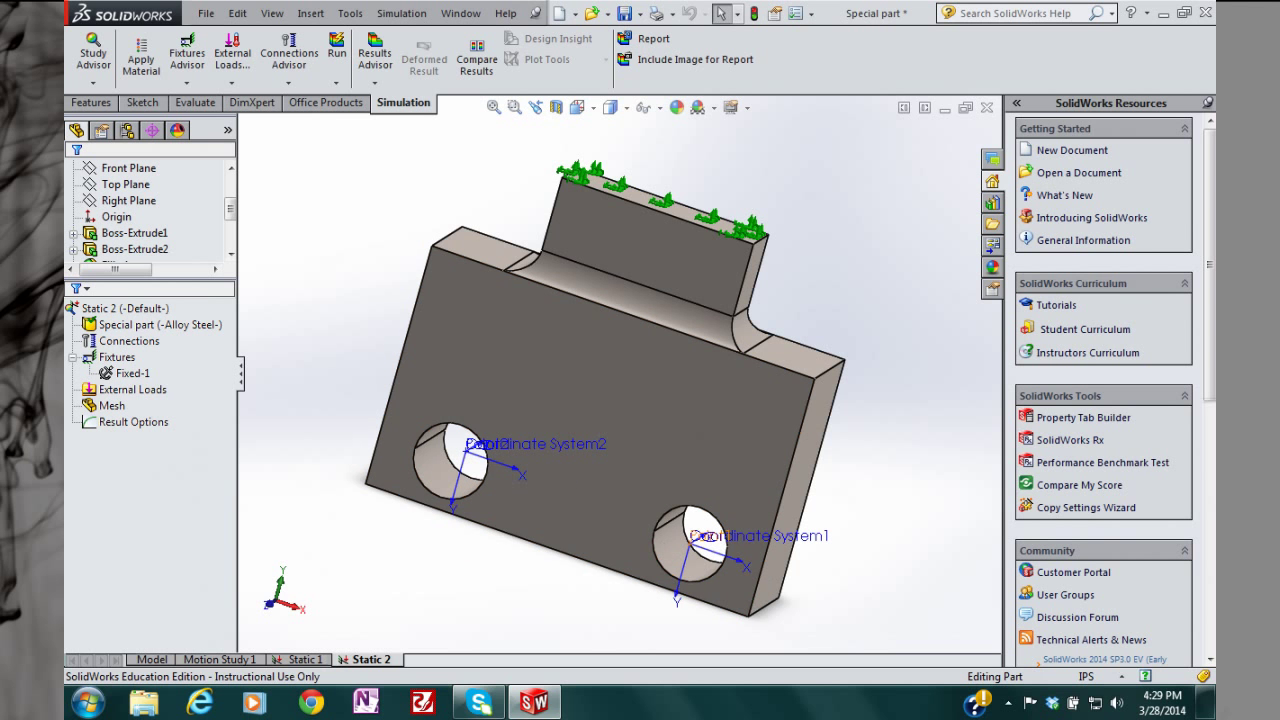
{"action": "middle_click_drag", "start_coordinate": [808, 616], "coordinate": [771, 626]}
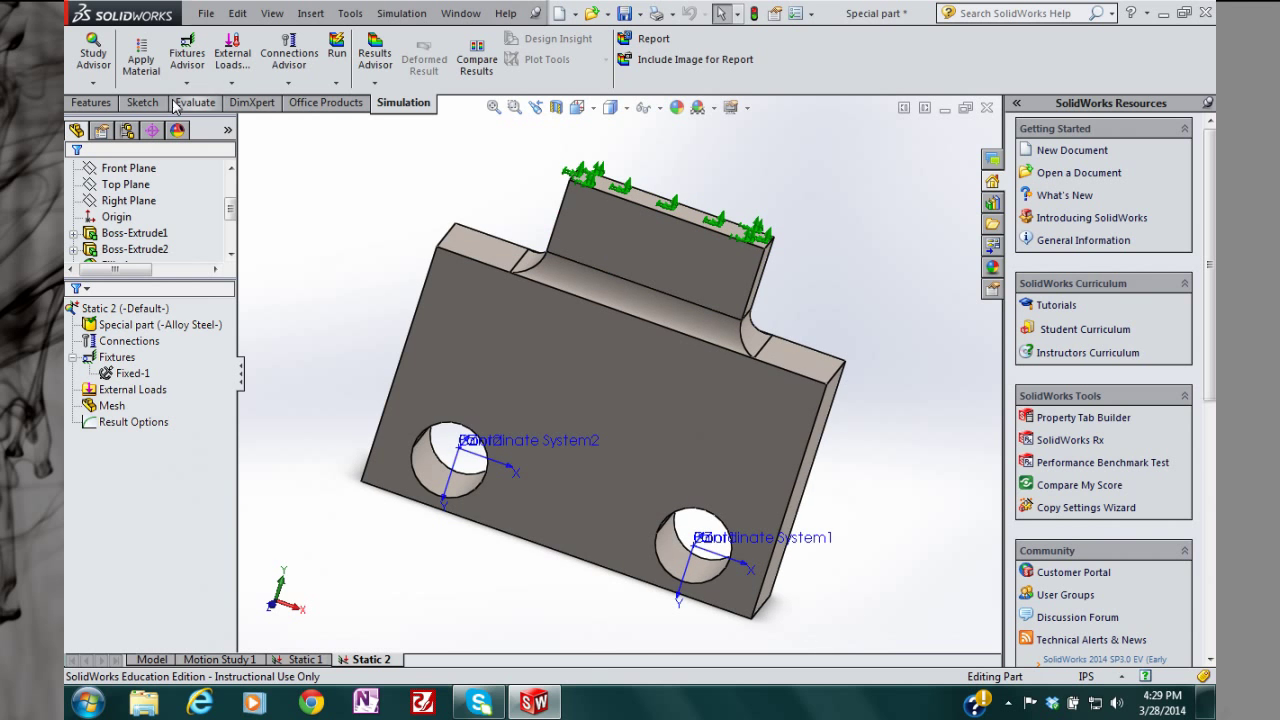
{"action": "left_click", "coordinate": [232, 84]}
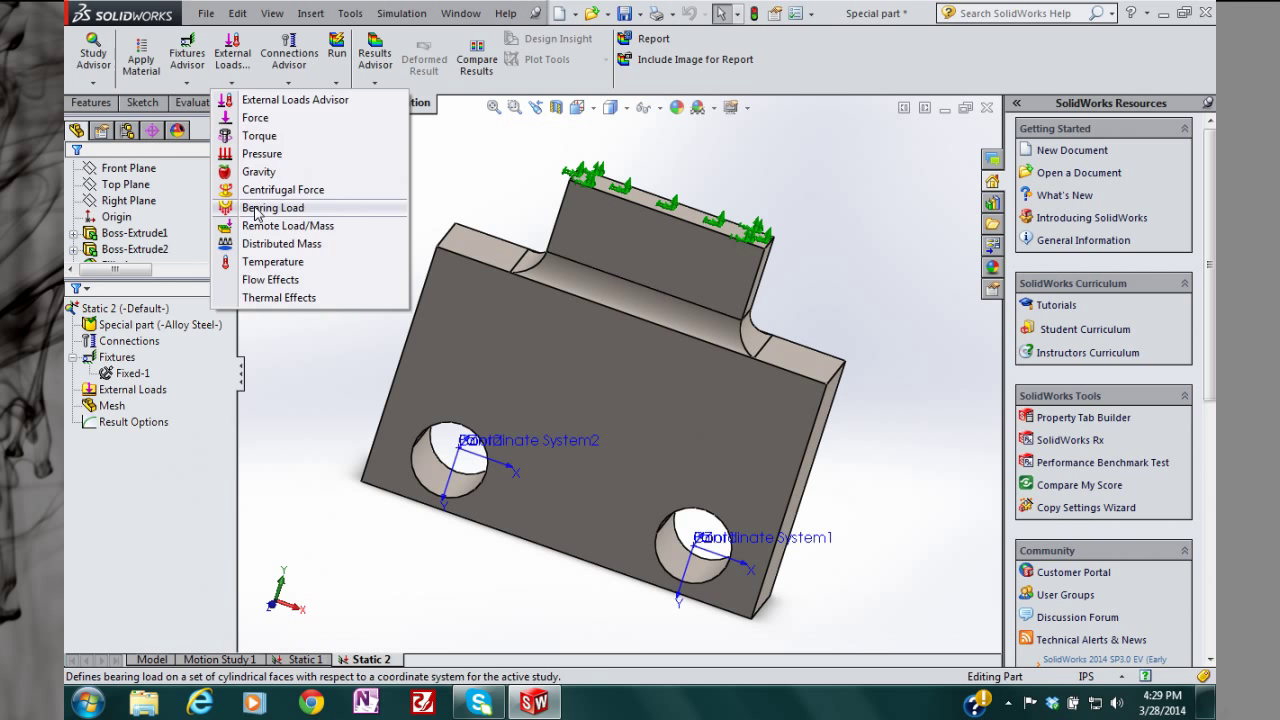
{"action": "left_click", "coordinate": [257, 208]}
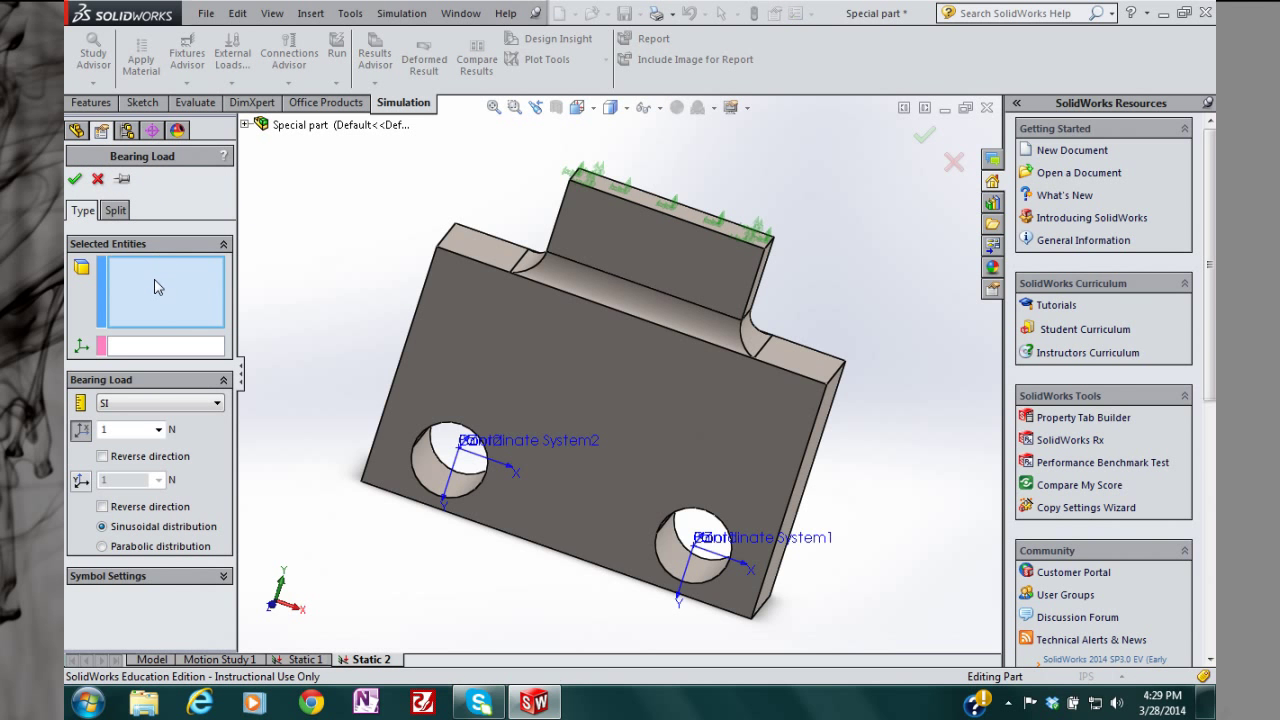
{"action": "left_click", "coordinate": [679, 553]}
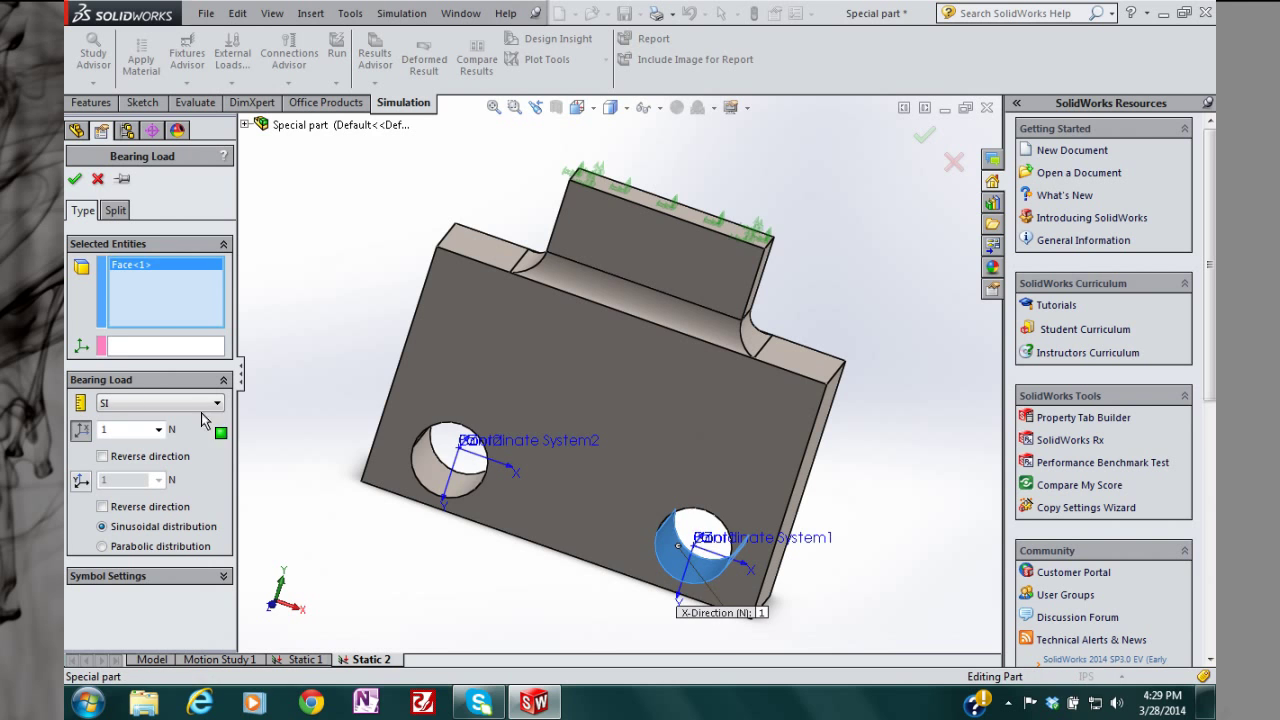
{"action": "left_click", "coordinate": [131, 347]}
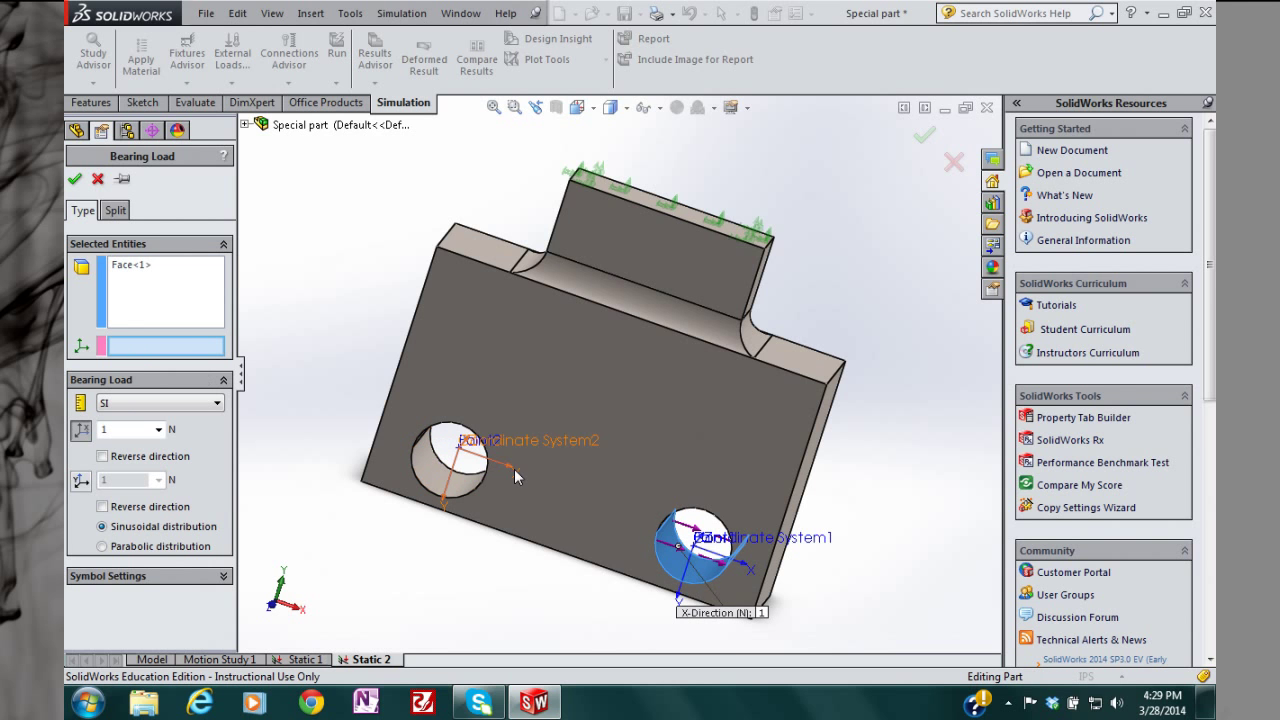
{"action": "left_click", "coordinate": [695, 544]}
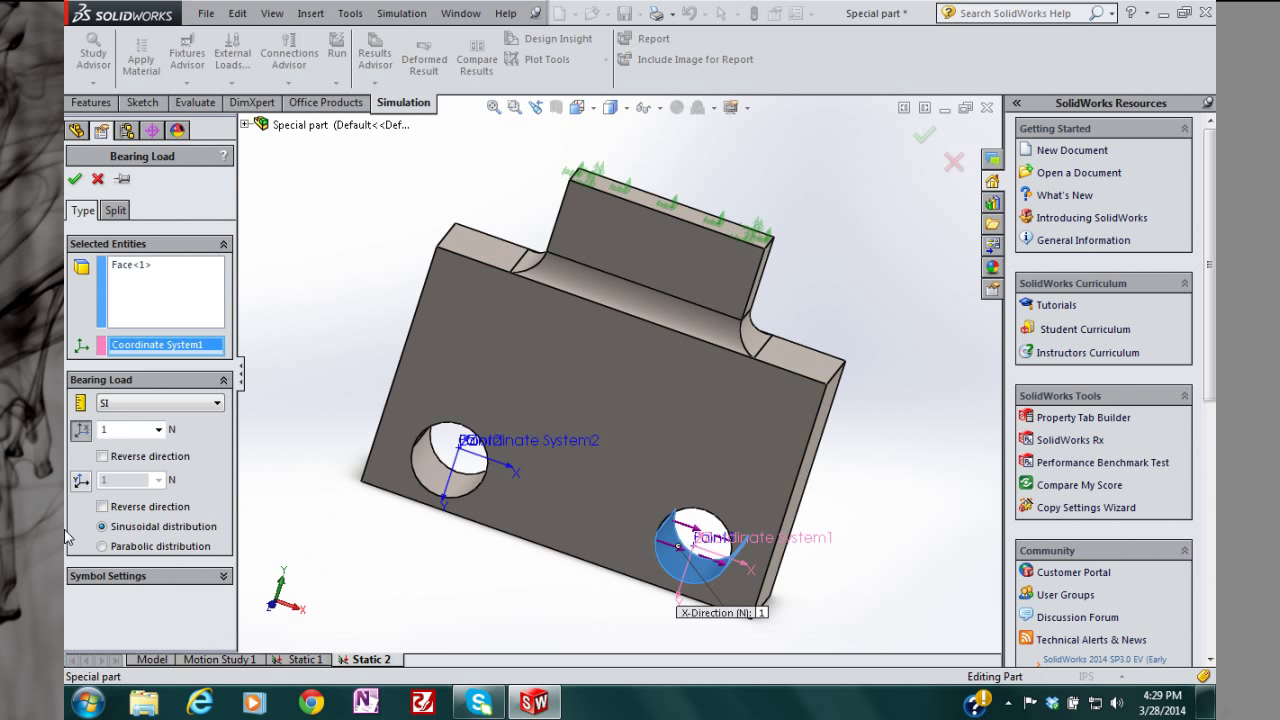
Step: Apply the bearing load in the Y direction with a value of 100 N and sinusoidal distribution
{"action": "left_click", "coordinate": [81, 481]}
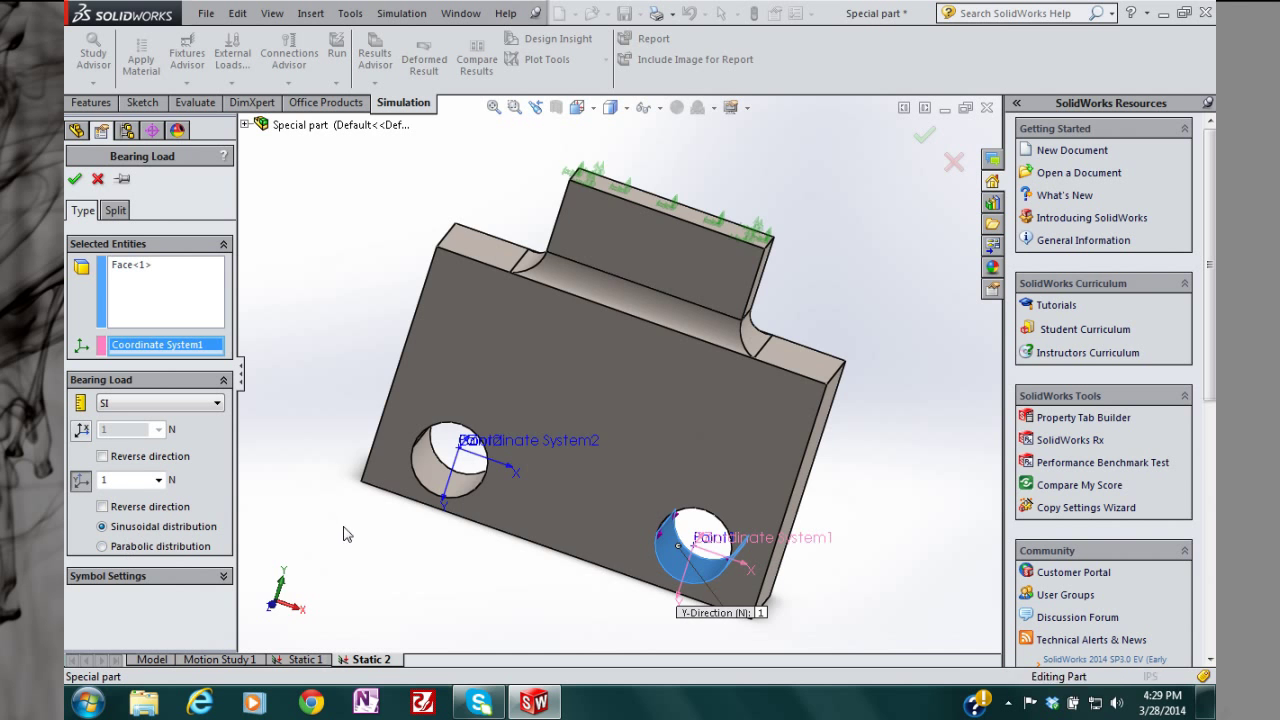
{"action": "mouse_move", "coordinate": [345, 534]}
{"action": "middle_mouse_down"}
{"action": "mouse_move", "coordinate": [318, 462]}
{"action": "mouse_move", "coordinate": [400, 464]}
{"action": "mouse_move", "coordinate": [412, 506]}
{"action": "mouse_move", "coordinate": [312, 502]}
{"action": "mouse_move", "coordinate": [384, 512]}
{"action": "mouse_move", "coordinate": [334, 518]}
{"action": "mouse_move", "coordinate": [345, 530]}
{"action": "middle_mouse_up"}
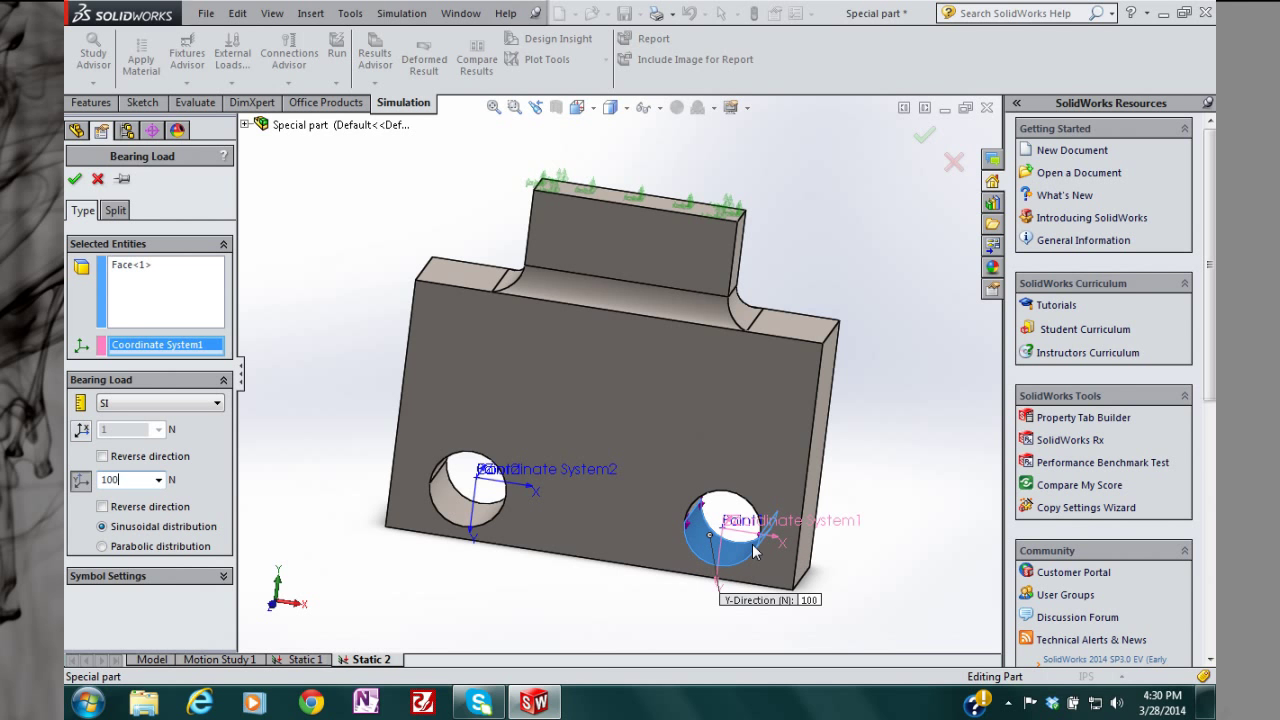
{"action": "left_click", "coordinate": [75, 180]}
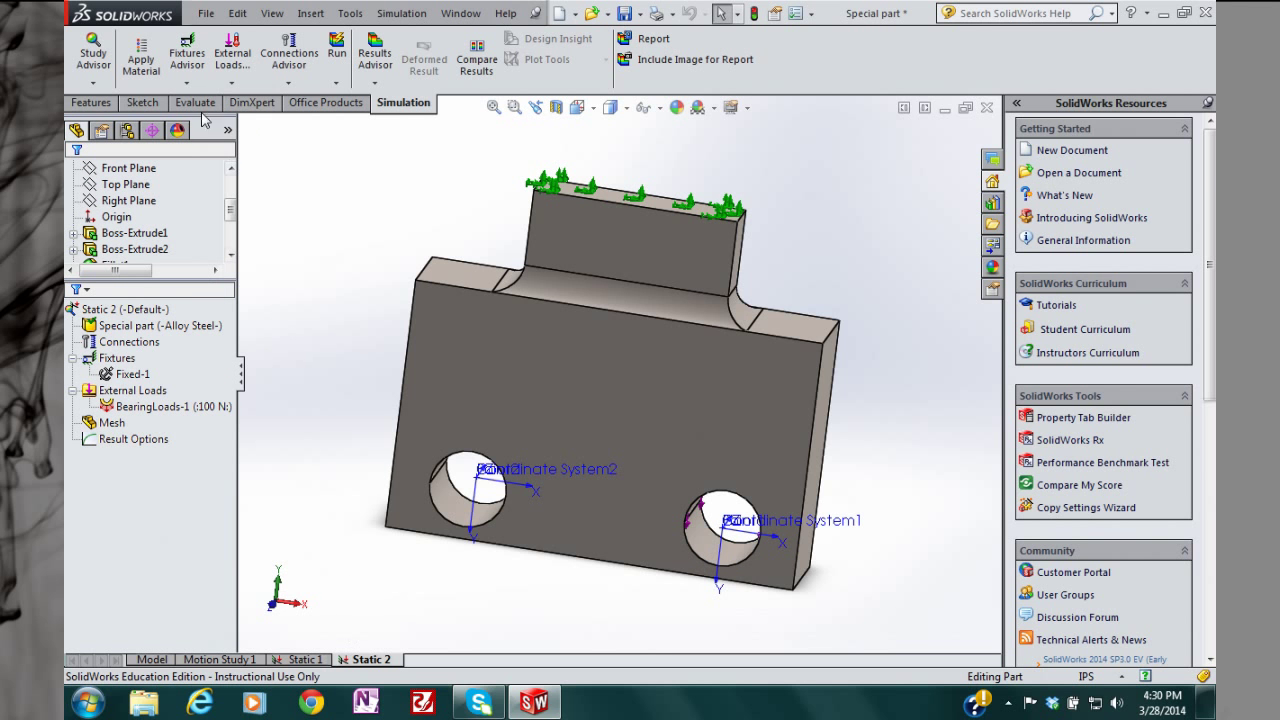
Step: Start a direct-transfer remote load on the lower half face of the left hole, using Coordinate System2 as the user-defined reference
{"action": "left_click", "coordinate": [233, 85]}
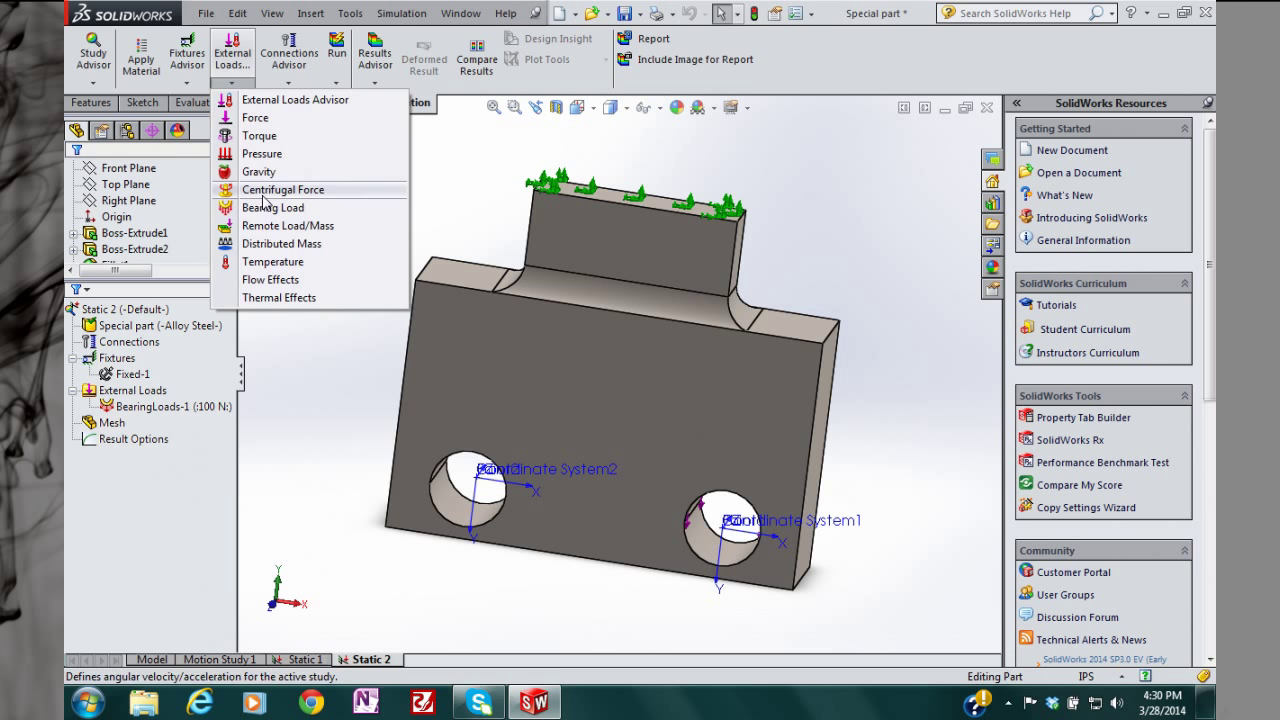
{"action": "left_click", "coordinate": [267, 227]}
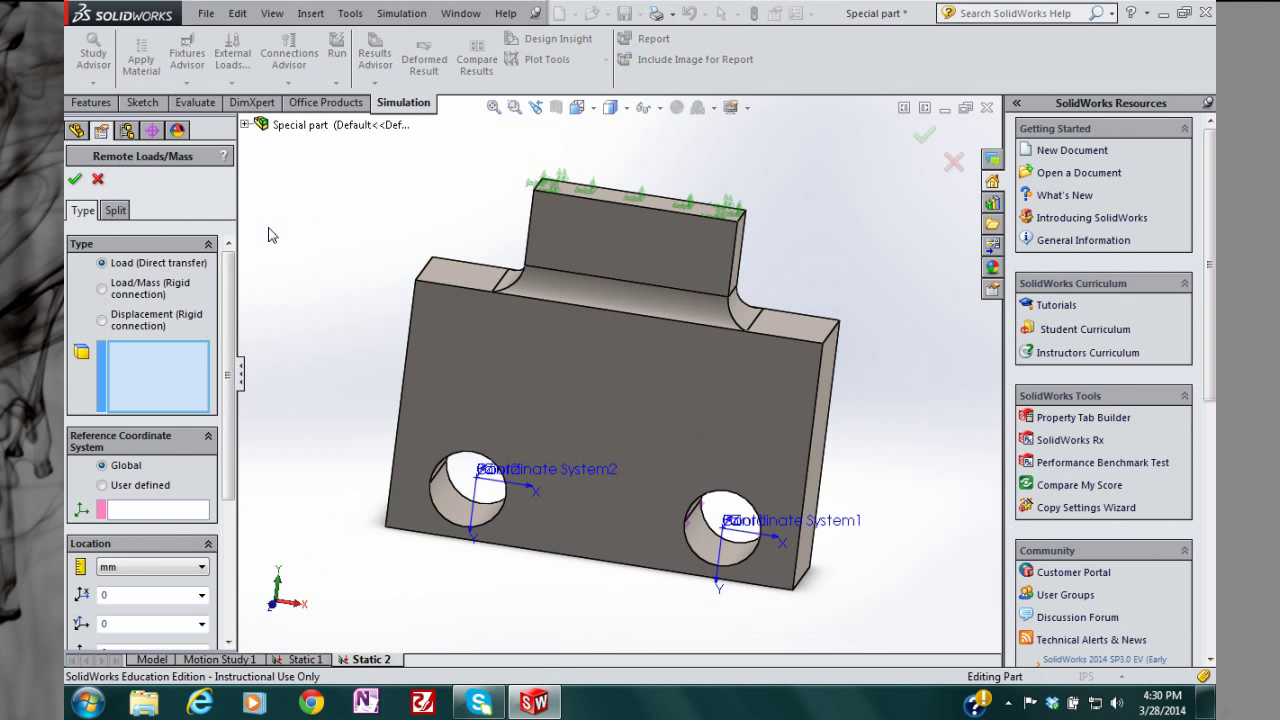
{"action": "left_click", "coordinate": [454, 503]}
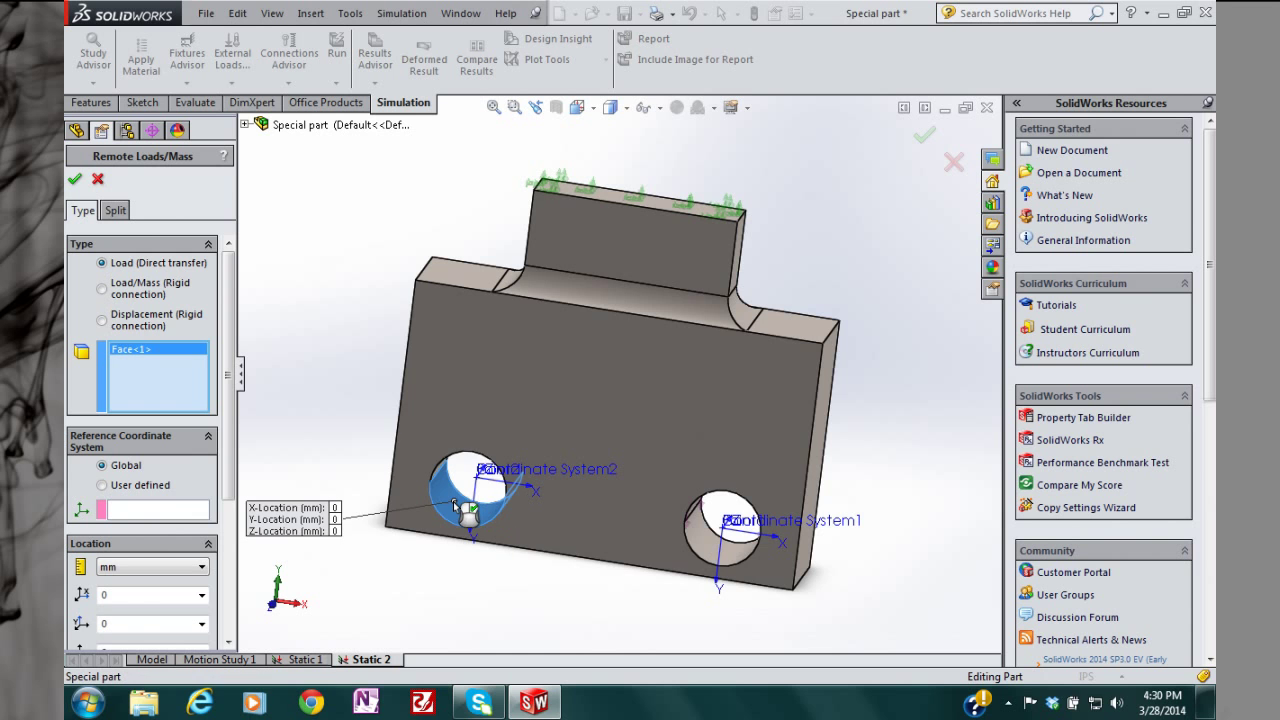
{"action": "left_click", "coordinate": [150, 486]}
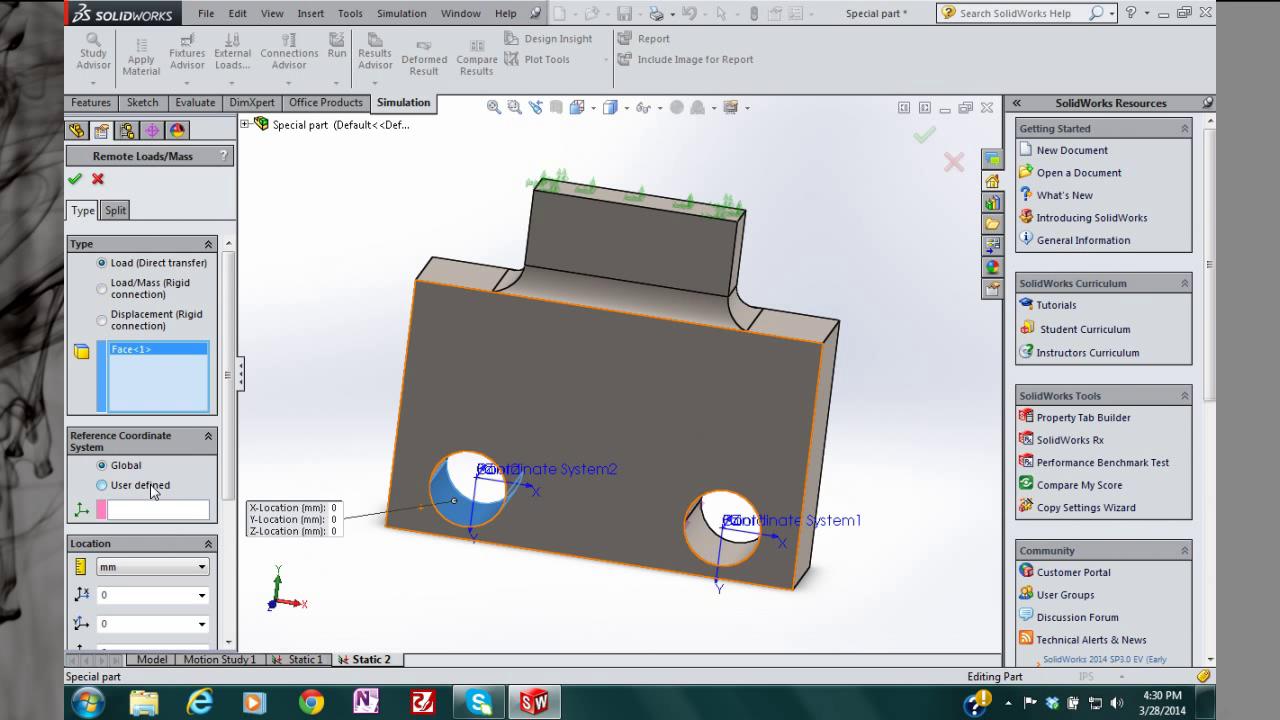
{"action": "left_click", "coordinate": [155, 511]}
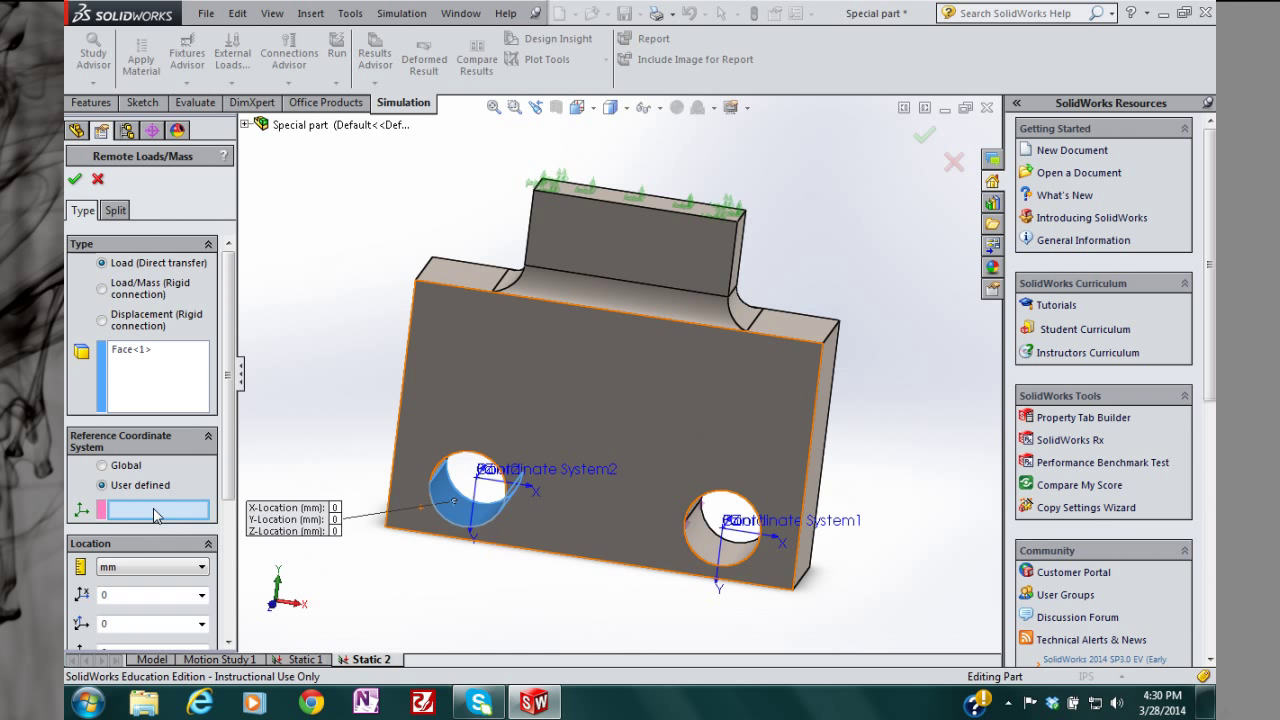
{"action": "left_click", "coordinate": [478, 487]}
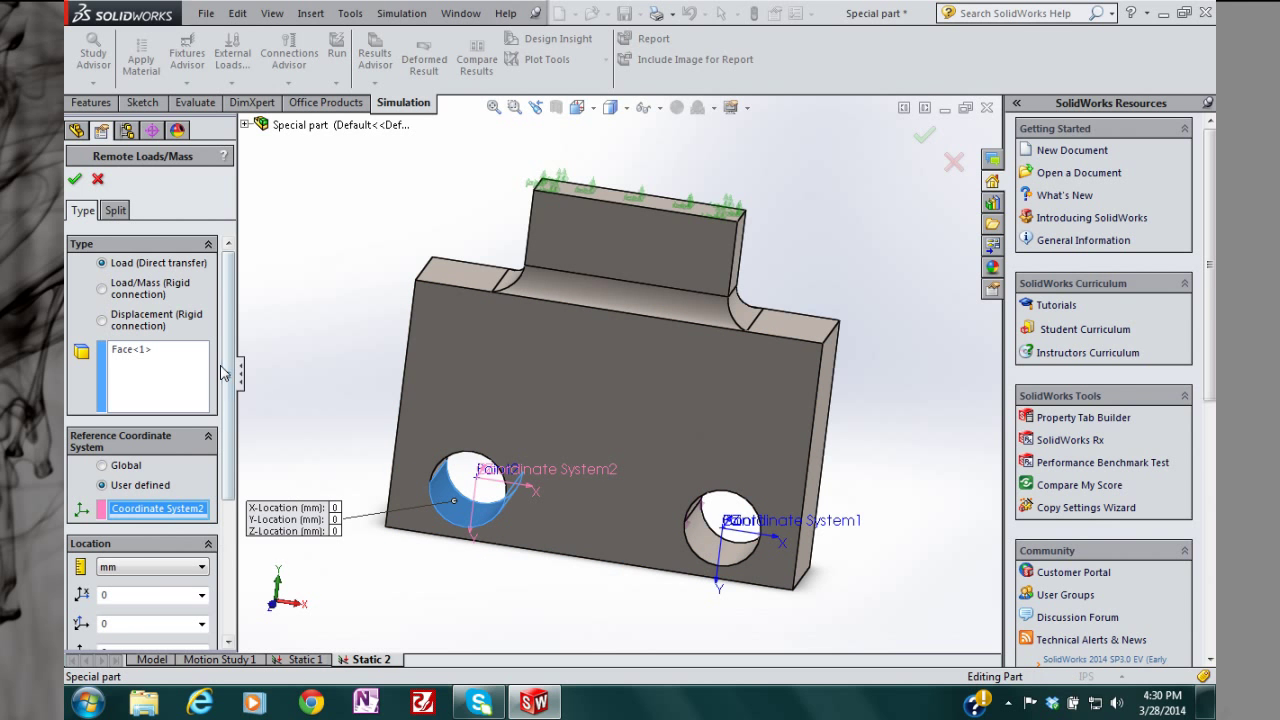
Step: Apply the remote load with a force of 100 N in the Y direction and zero location offsets in mm
{"action": "left_click_drag", "start_coordinate": [224, 373], "coordinate": [219, 530]}
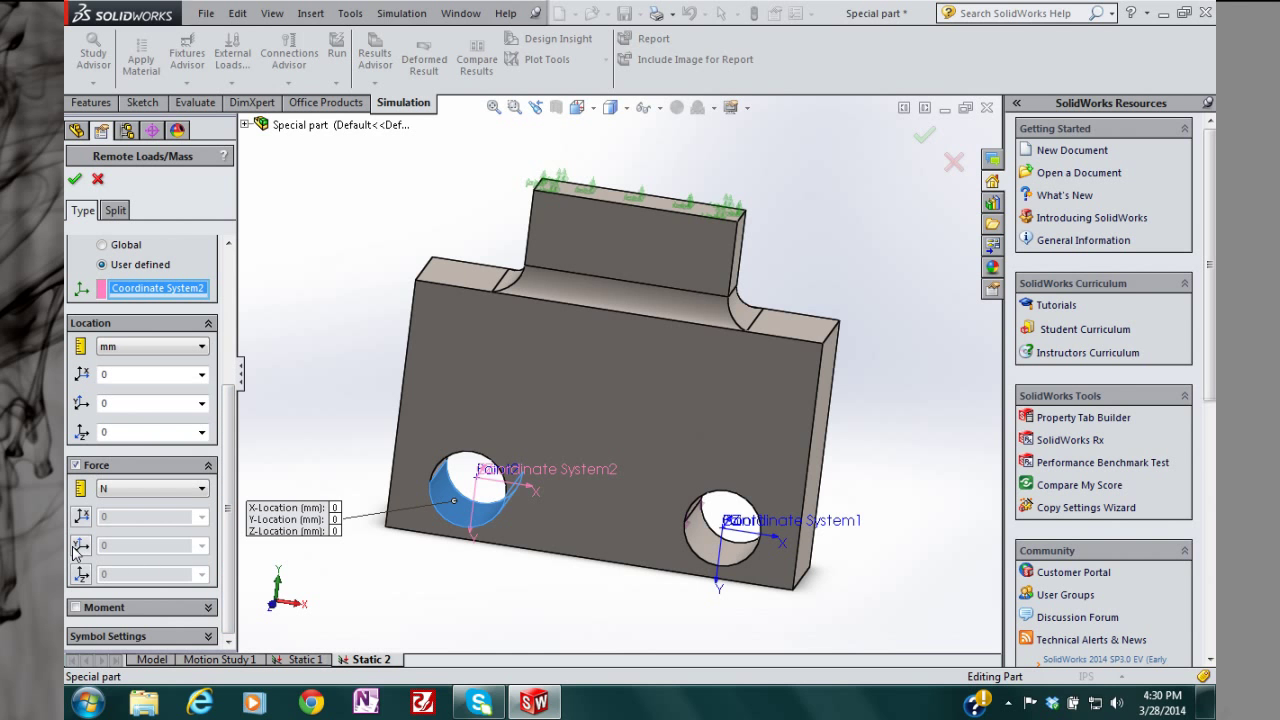
{"action": "left_click", "coordinate": [79, 545]}
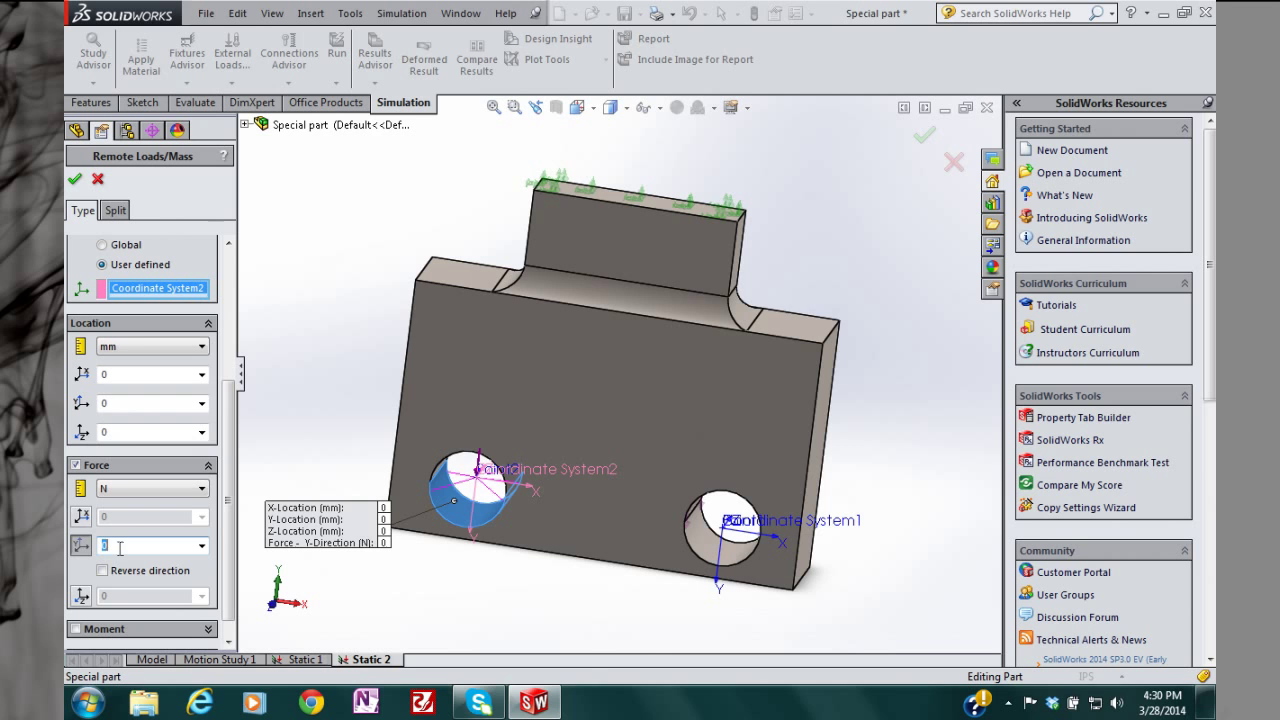
{"action": "type", "text": "100"}
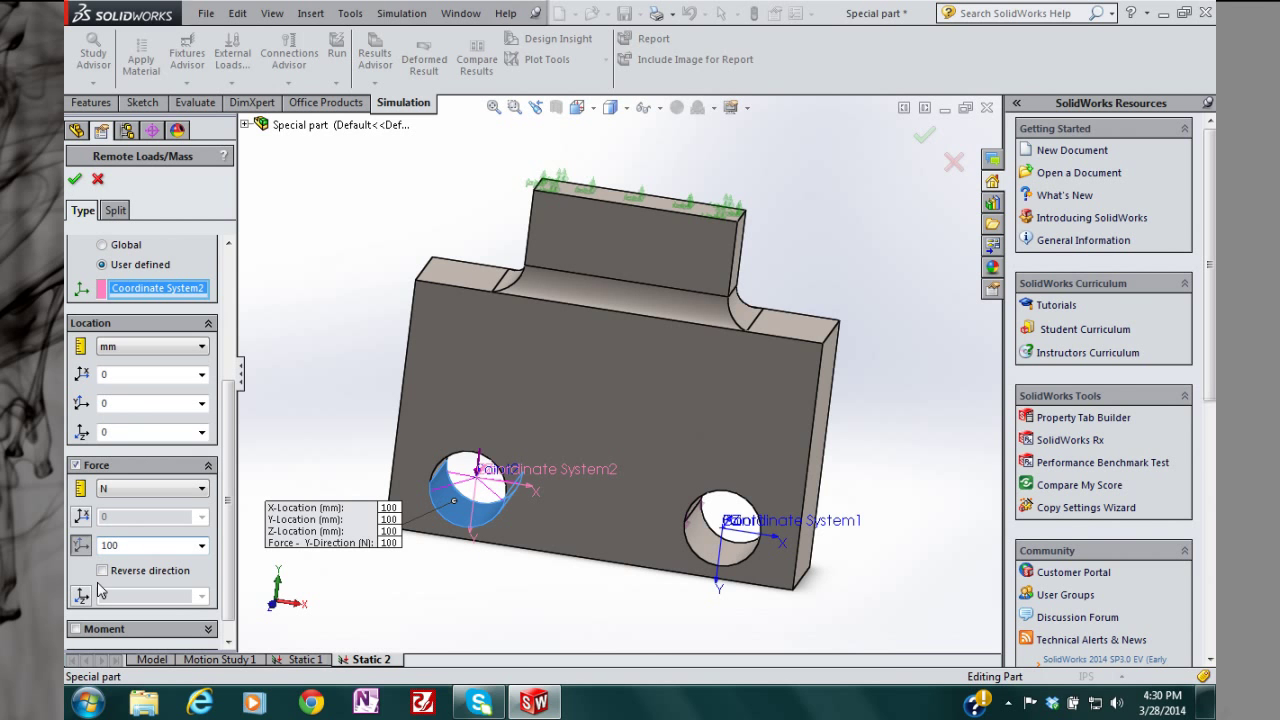
{"action": "left_click", "coordinate": [74, 180]}
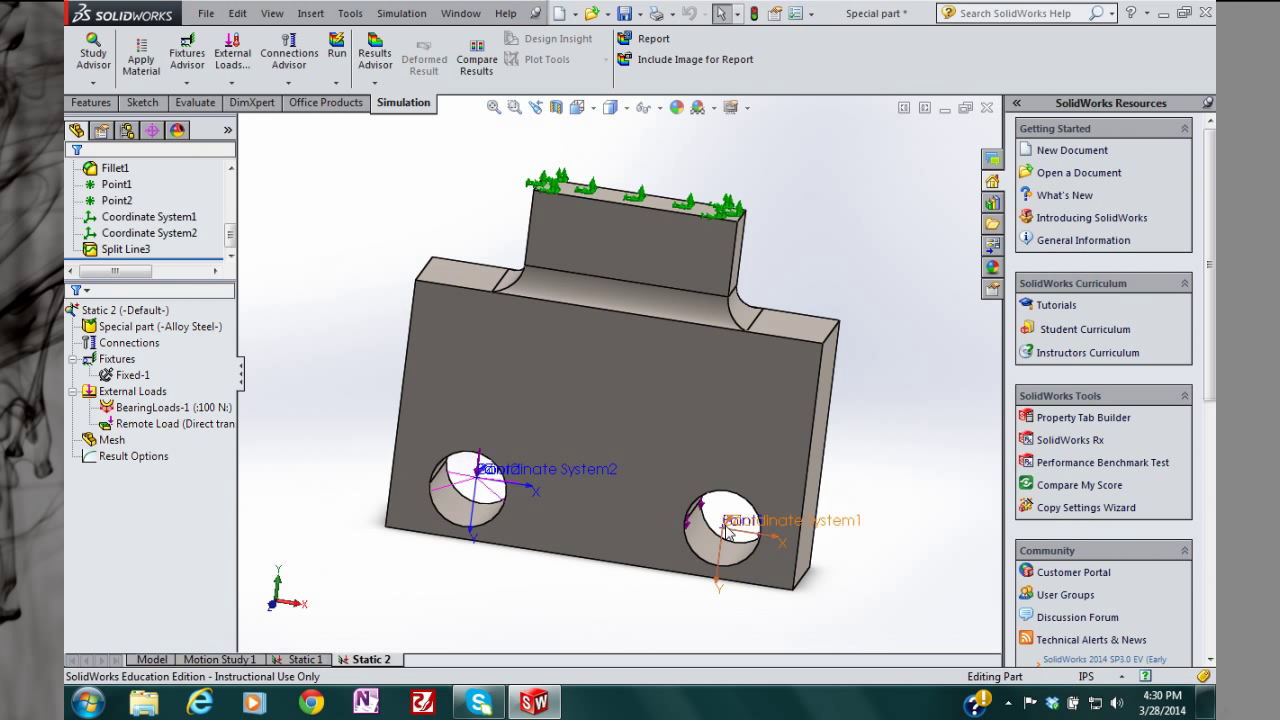
Step: Create a mesh for the Static 2 study with the default mesh density, without solving the analysis
{"action": "middle_click_drag", "start_coordinate": [728, 526], "coordinate": [762, 536]}
{"action": "scroll", "coordinate": [763, 577], "scroll_direction": "up", "scroll_amount": 1}
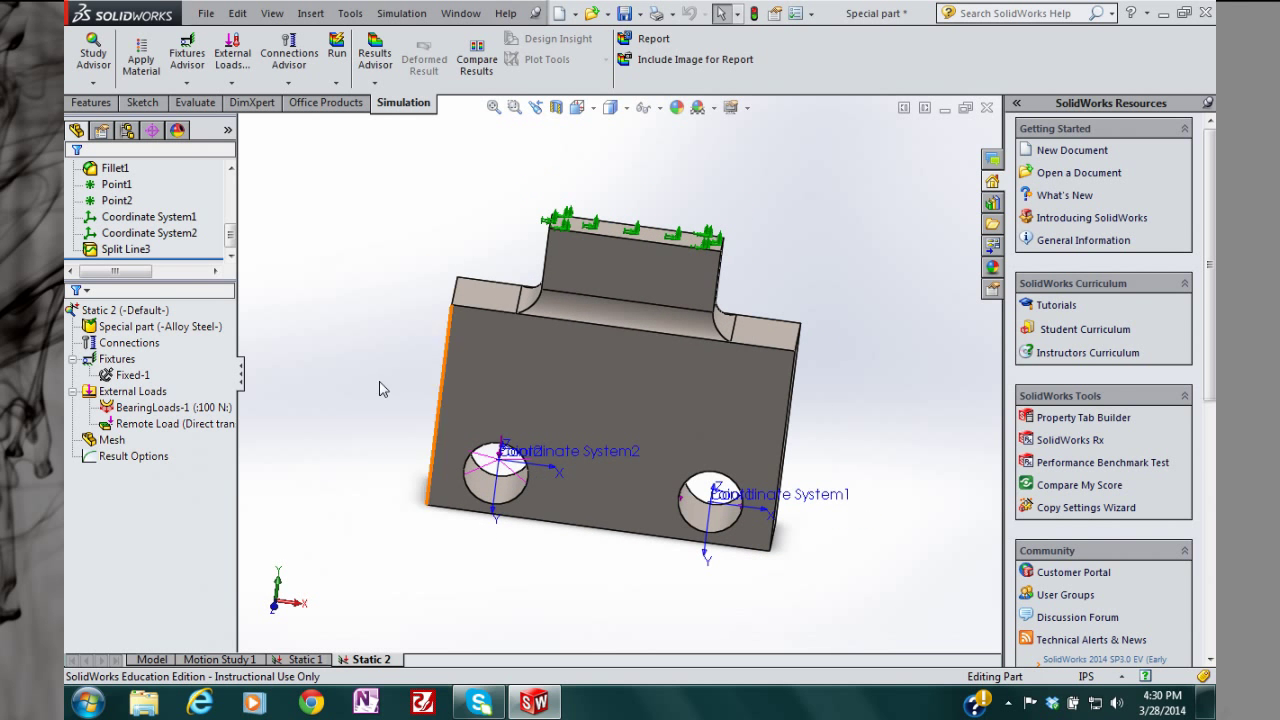
{"action": "left_click", "coordinate": [337, 81]}
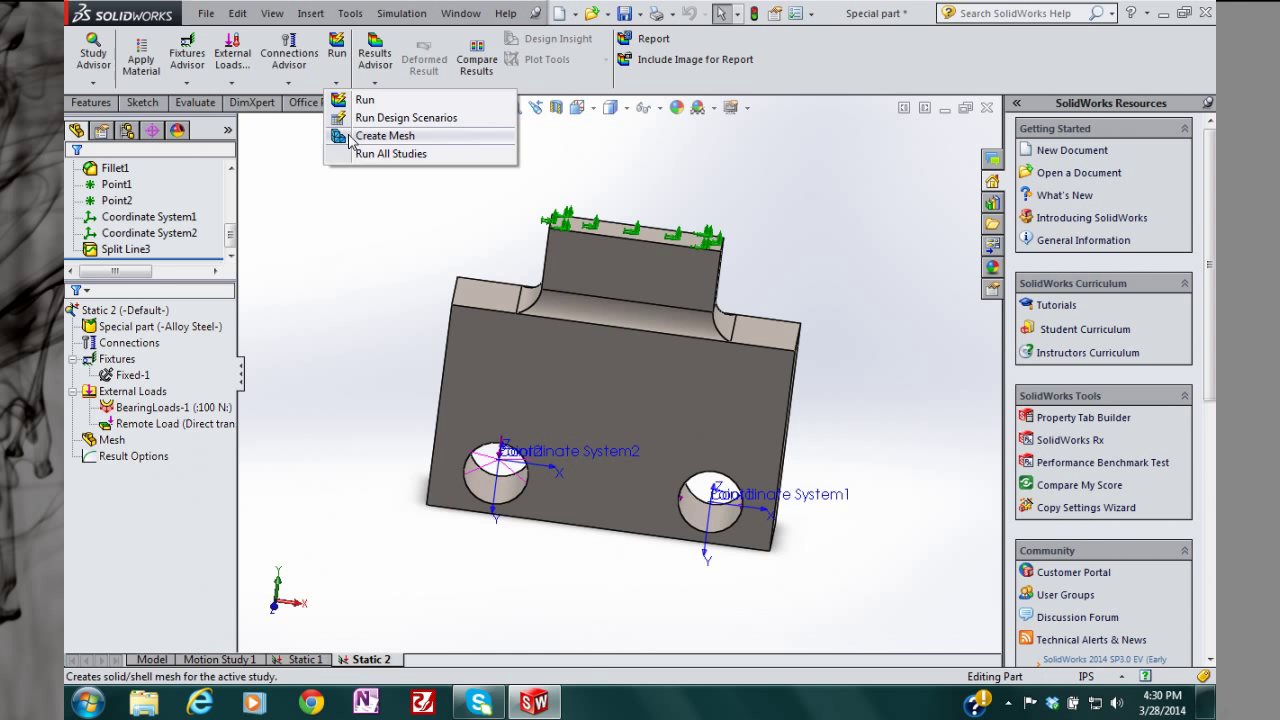
{"action": "left_click", "coordinate": [366, 143]}
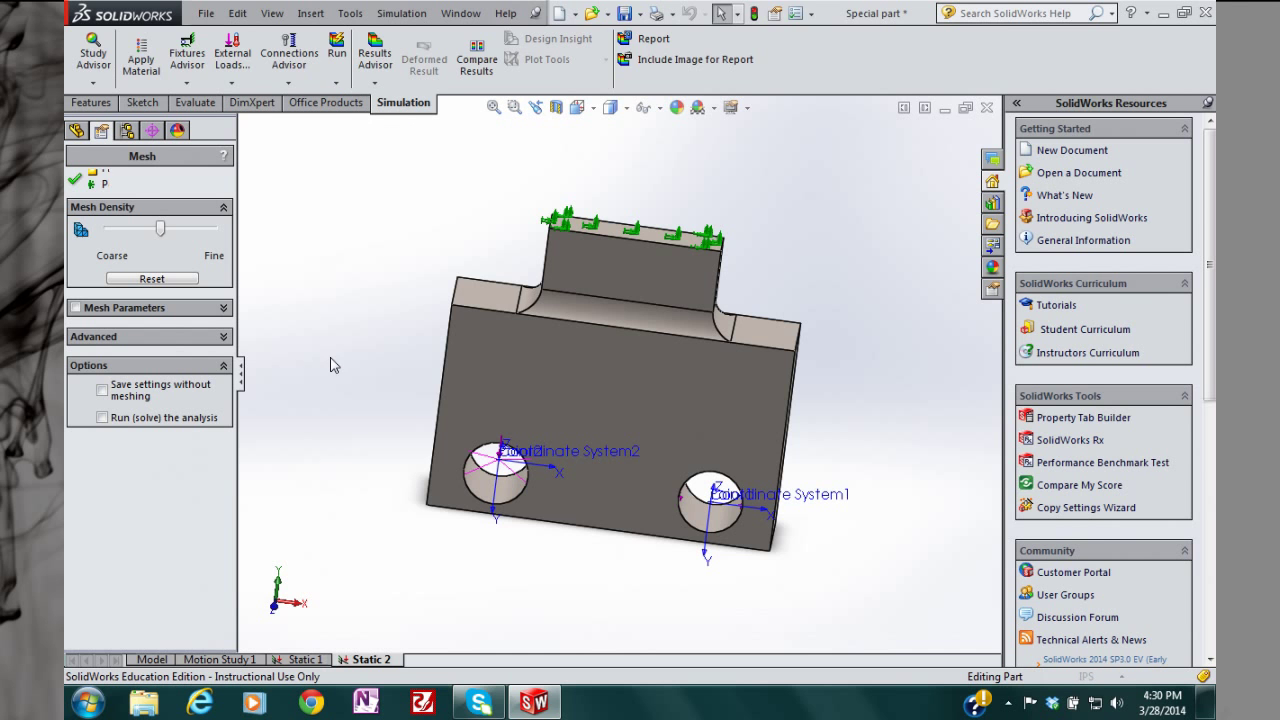
{"action": "left_click", "coordinate": [75, 180]}
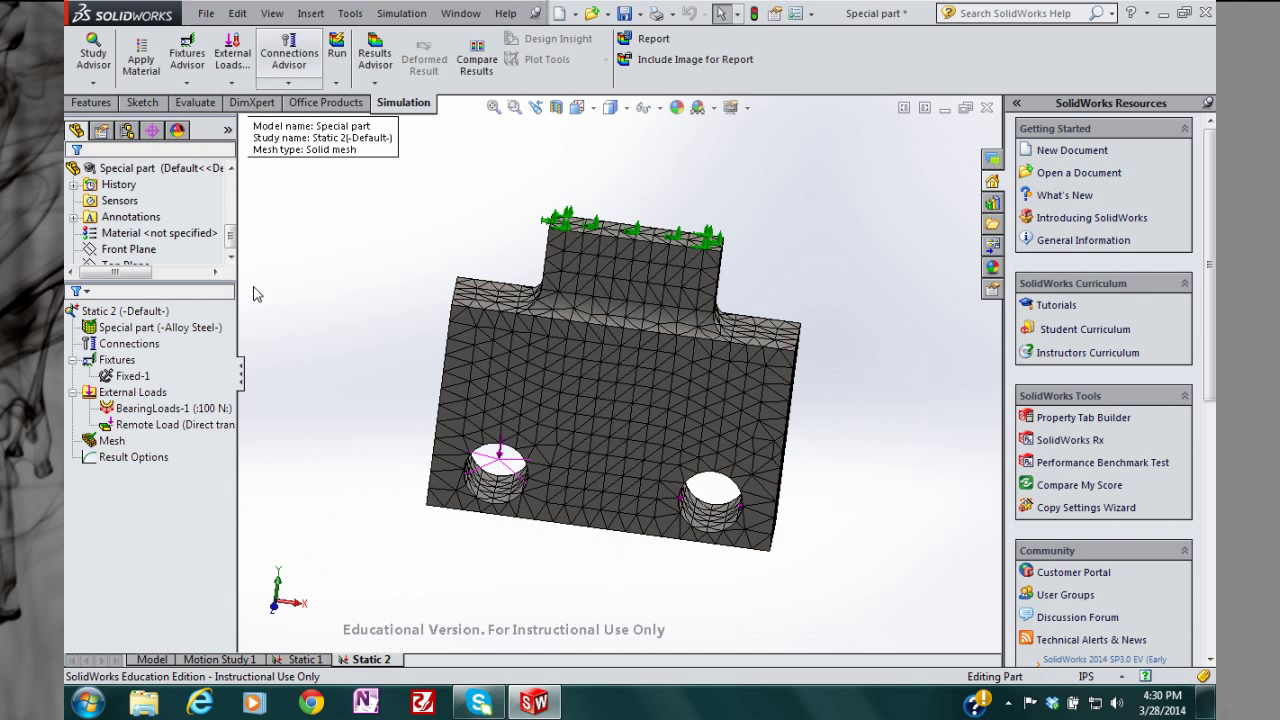
Step: Run the Static 2 study and view its deformed von Mises stress plot from the front
{"action": "left_click", "coordinate": [336, 50]}
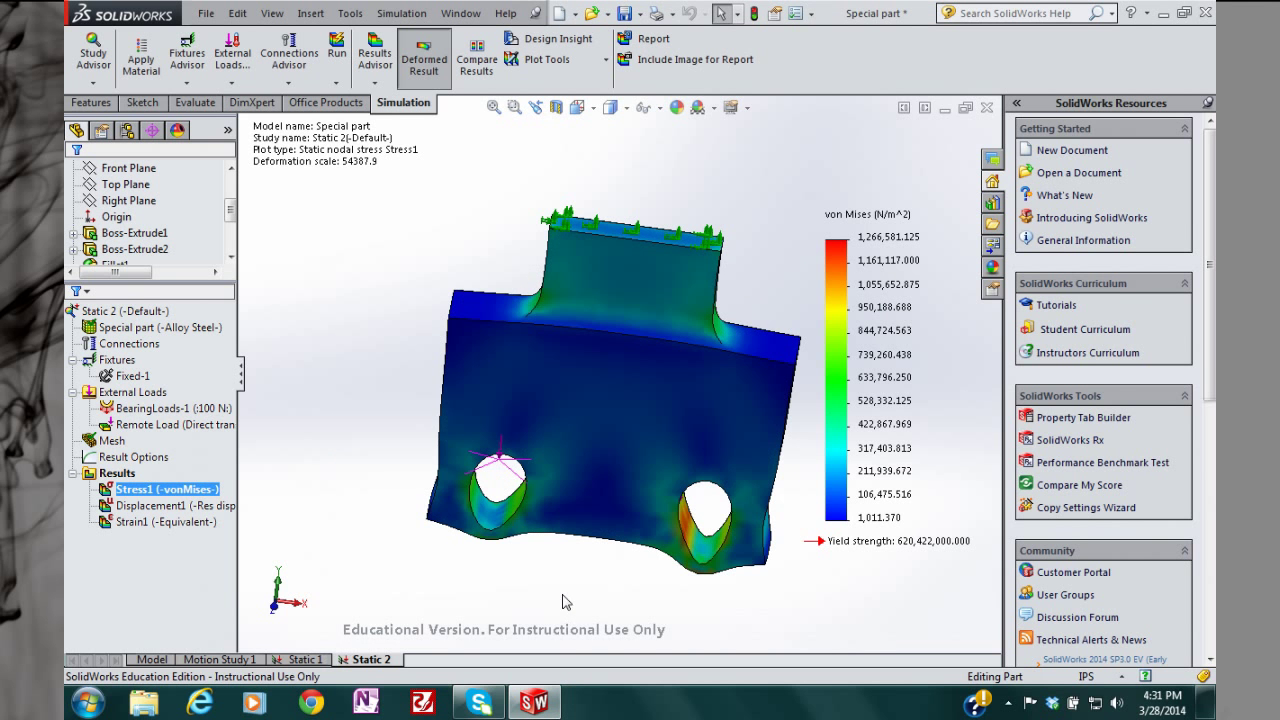
{"action": "middle_click_drag", "start_coordinate": [562, 595], "coordinate": [564, 550]}
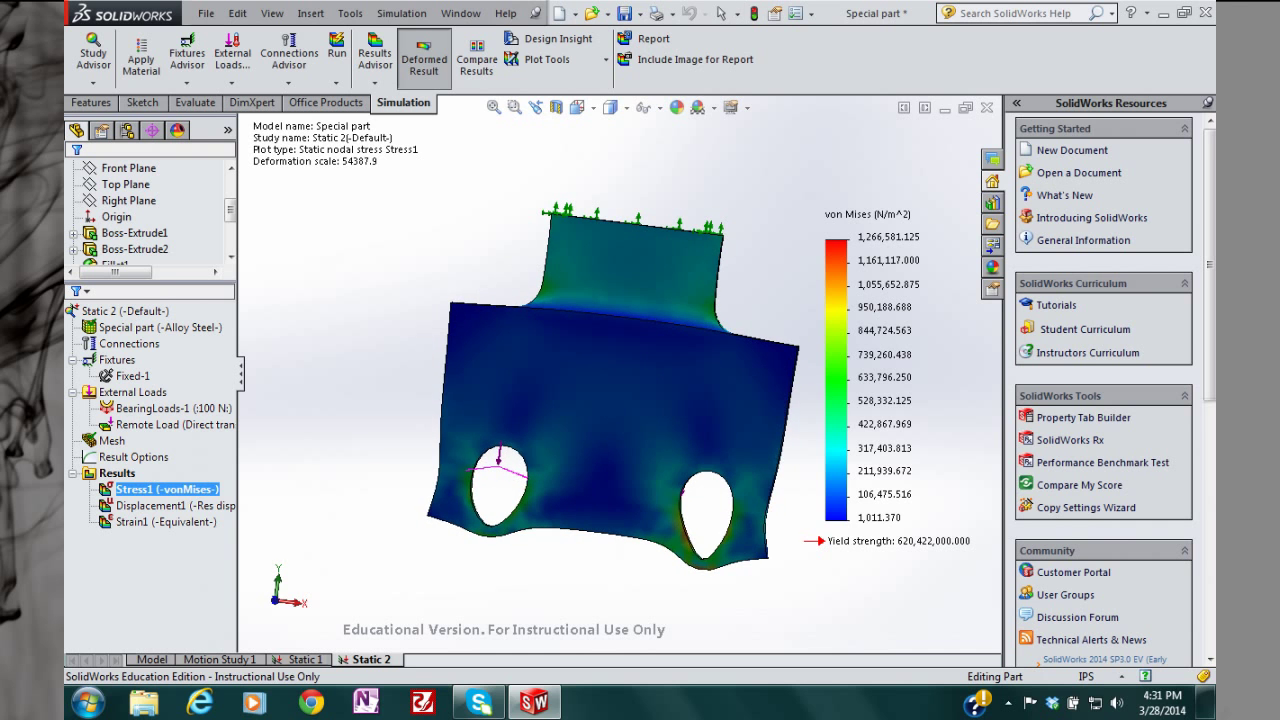
{"action": "left_click", "coordinate": [199, 399]}
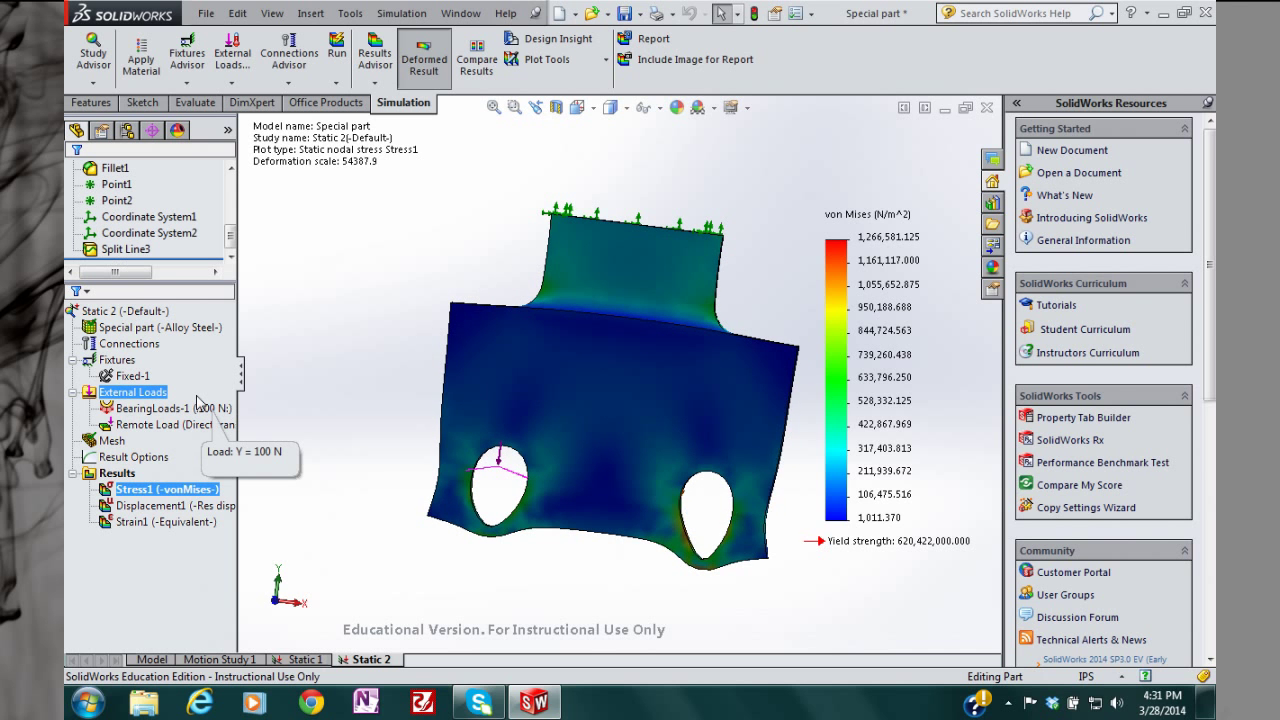
{"action": "key", "text": "ctrl+1"}
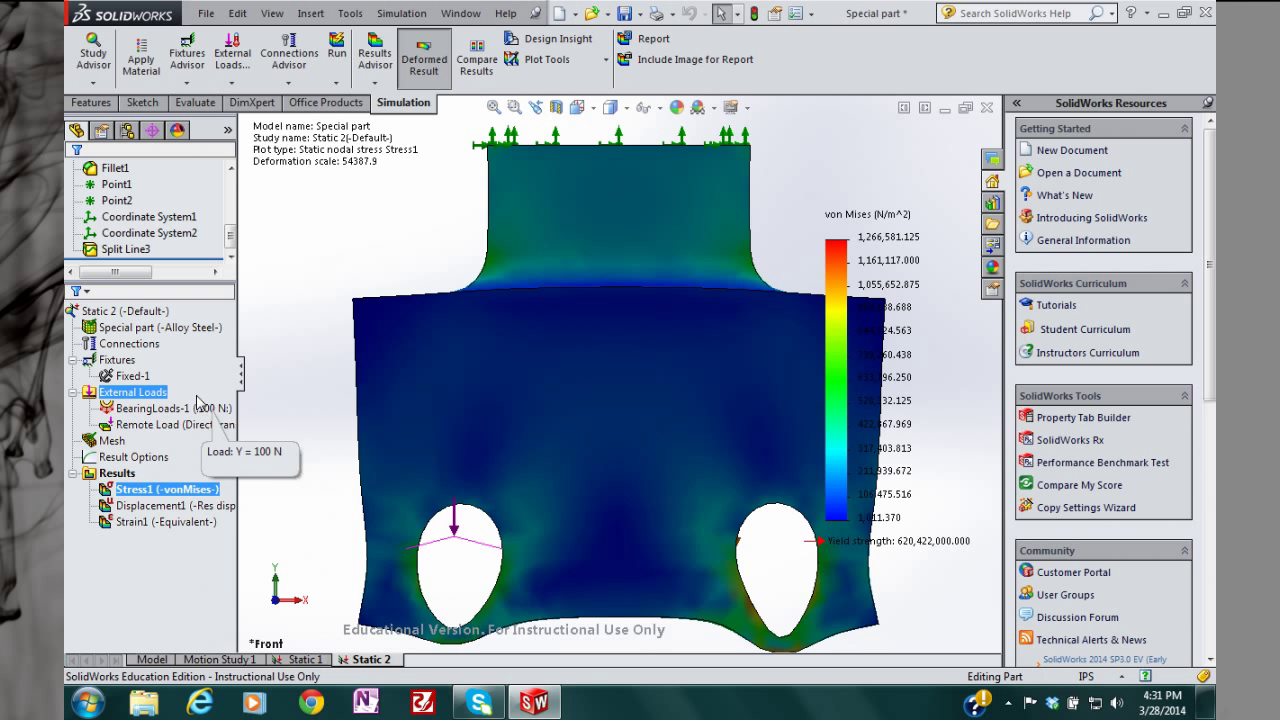
{"action": "scroll", "coordinate": [388, 393], "scroll_direction": "up", "scroll_amount": 2}
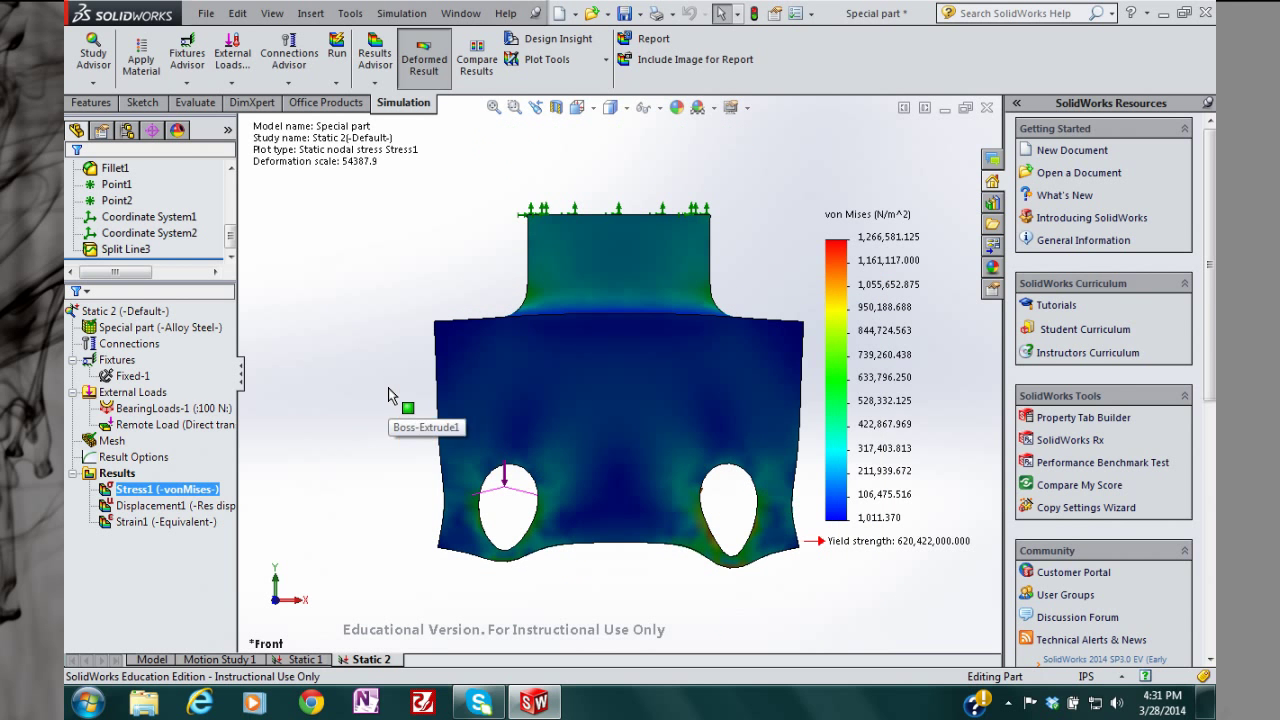